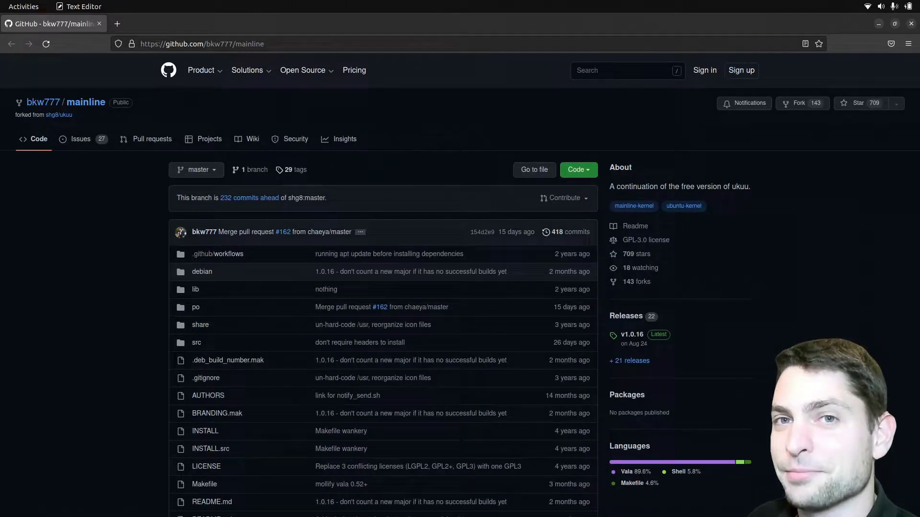
# Scroll GitHub to the mainline README's Install section and briefly select the ppa:cappelikan/ppa name.
pyautogui.hotkey('alt', 'Tab')
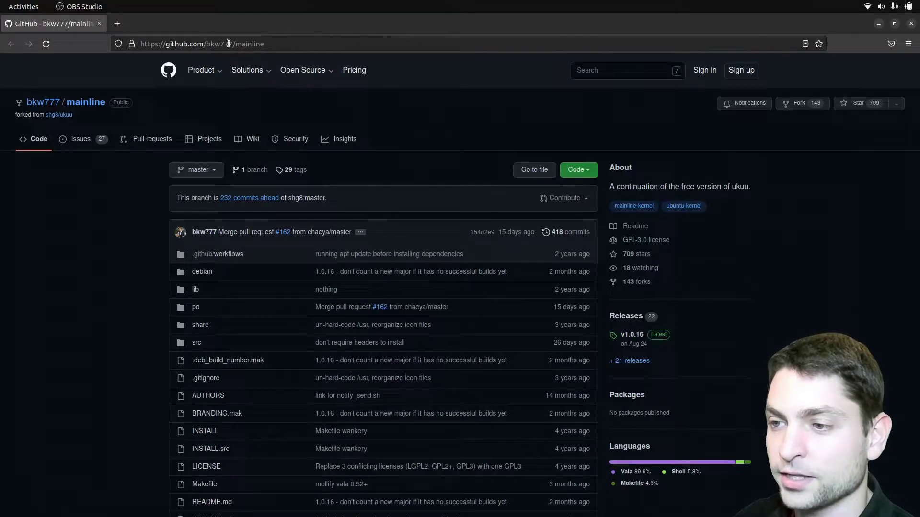
pyautogui.scroll(-15, 425, 119)
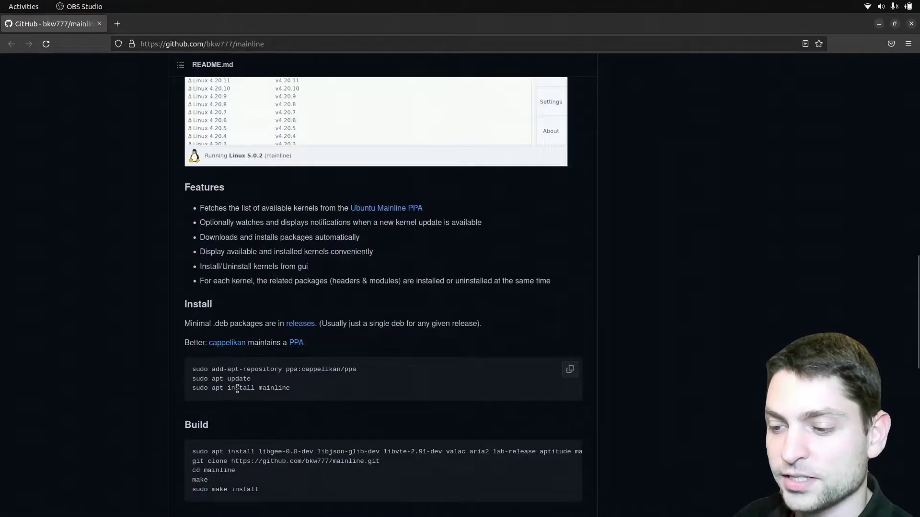
pyautogui.moveTo(356, 370); pyautogui.dragTo(282, 370)
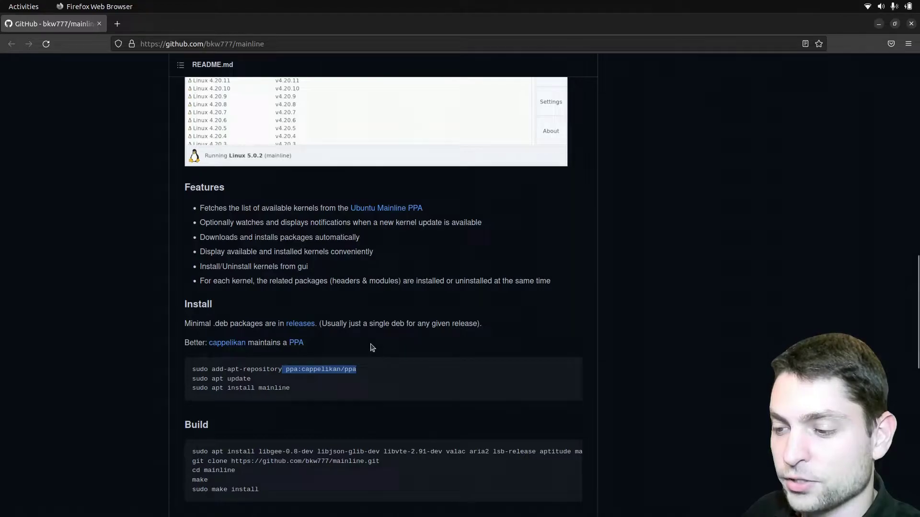
pyautogui.click(725, 324)
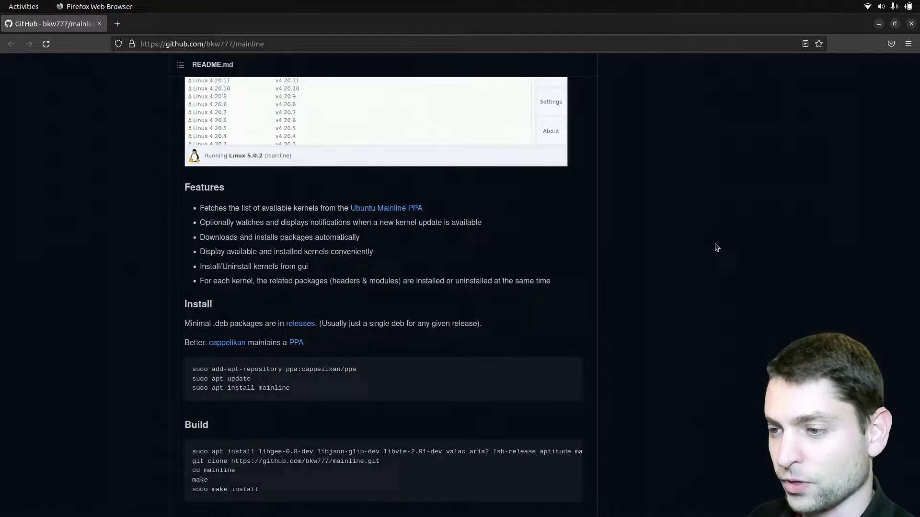
# Run uname -a in a new terminal and highlight the running kernel version 5.15.0-50-generic.
pyautogui.hotkey('ctrl', 'alt', 't')
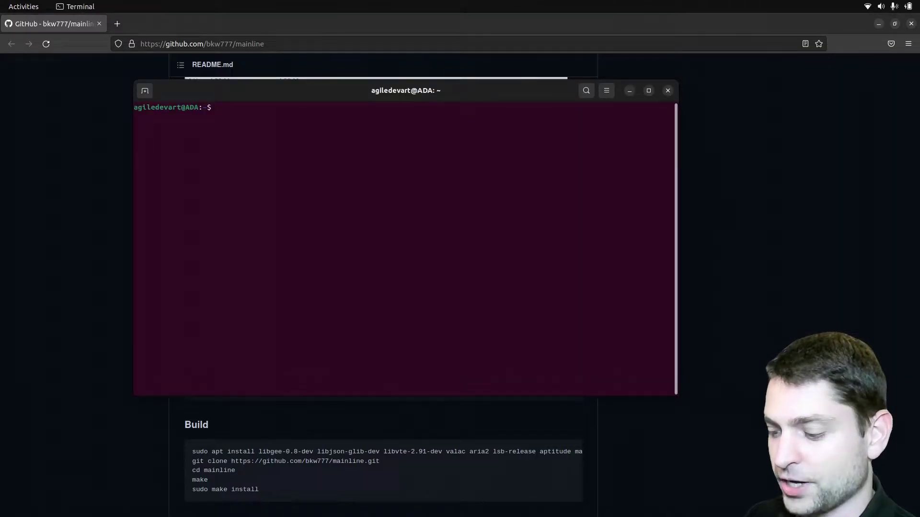
pyautogui.write('uname')
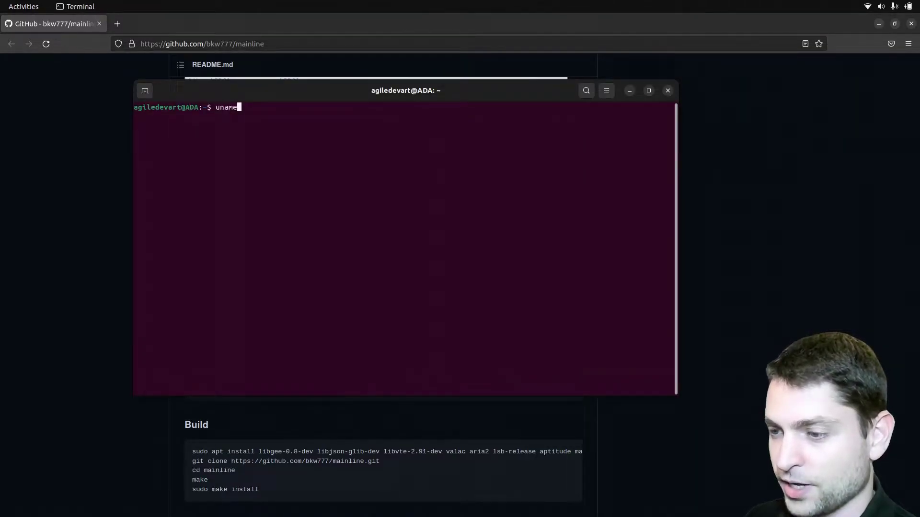
pyautogui.write(' -a')
pyautogui.press('Return')
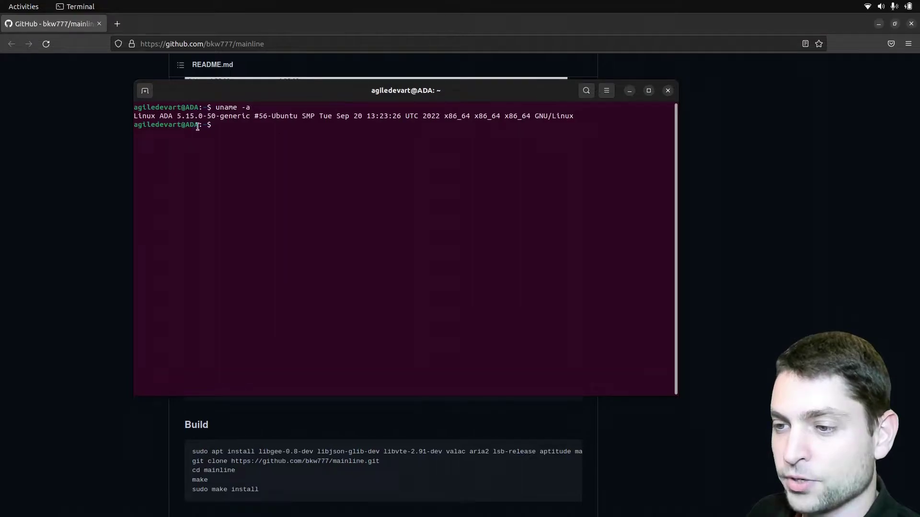
pyautogui.moveTo(177, 116); pyautogui.dragTo(250, 116)
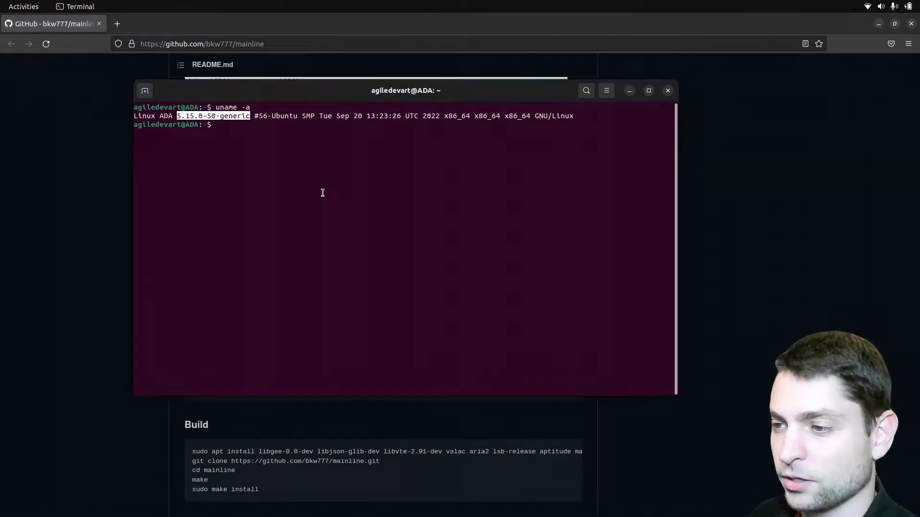
# Tile the terminal right, enlarge its text, and run the pasted sudo add-apt-repository ppa:cappelikan/ppa.
pyautogui.moveTo(361, 95); pyautogui.dragTo(919, 154)
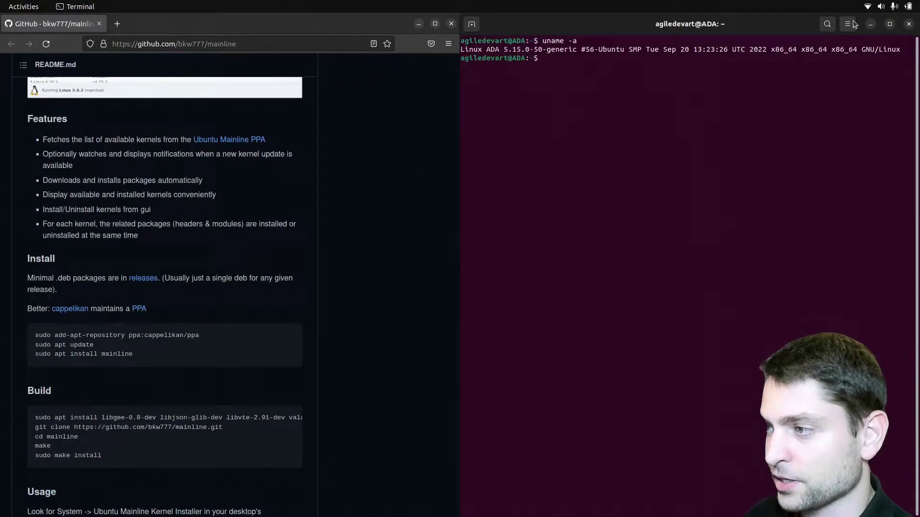
pyautogui.click(847, 23)
pyautogui.click(879, 56)
pyautogui.click(879, 56)
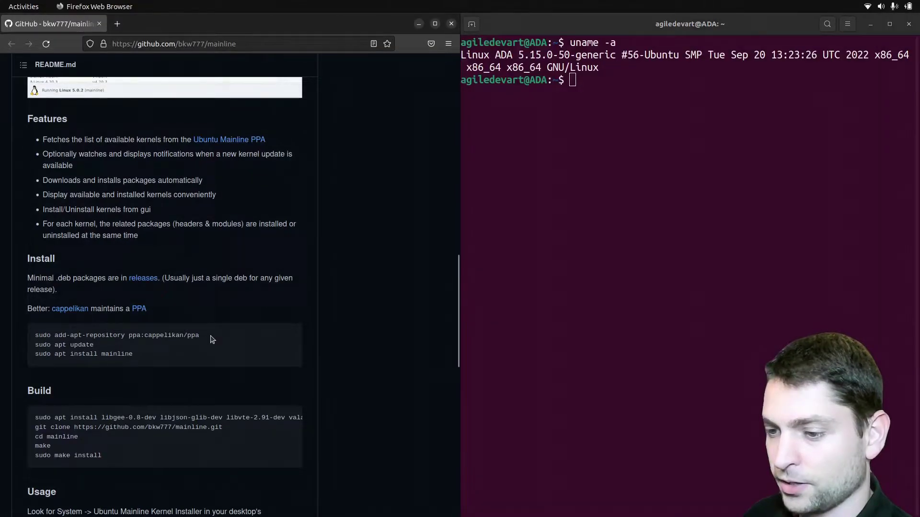
pyautogui.moveTo(200, 335); pyautogui.dragTo(36, 339)
pyautogui.click(612, 119)
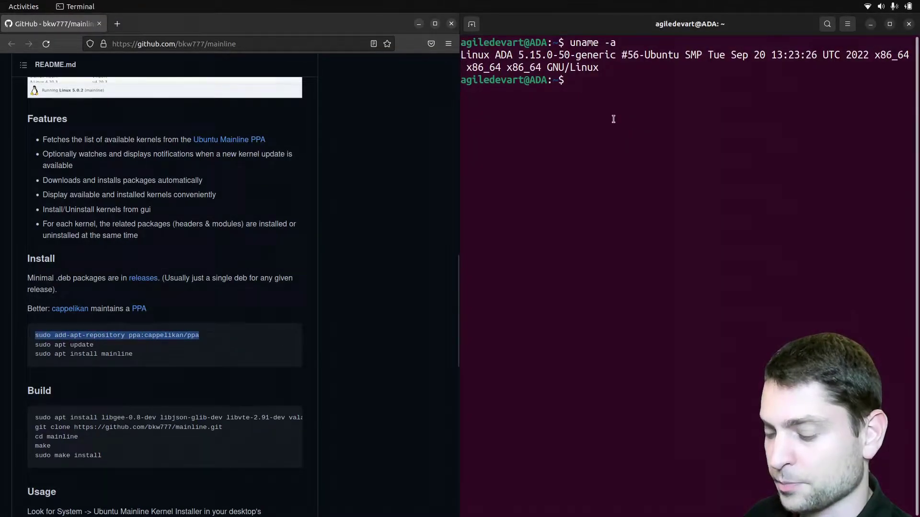
pyautogui.write('sudo add-apt-repository ppa:cappelikan/ppa')
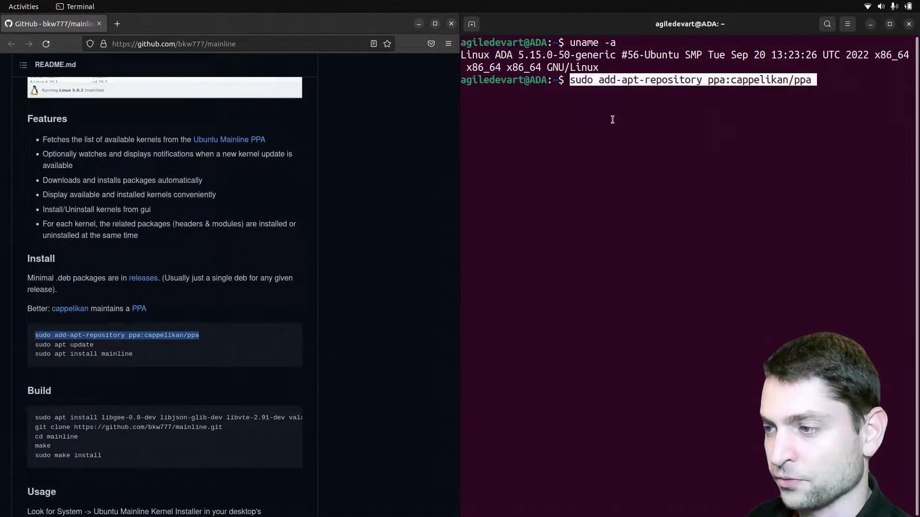
pyautogui.press('Return')
pyautogui.press('Return')
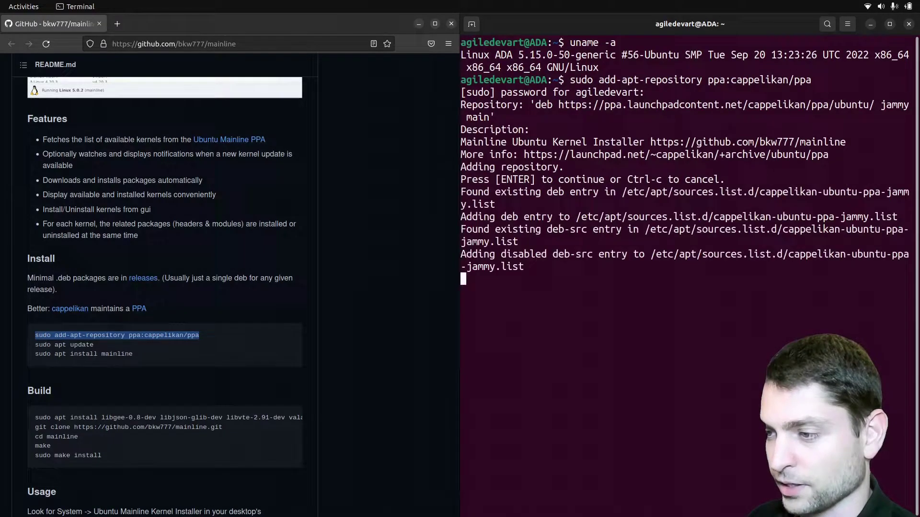
# Run sudo apt update, sudo apt install mainline and sudo apt upgrade, then clear the screen.
pyautogui.write('sudo ')
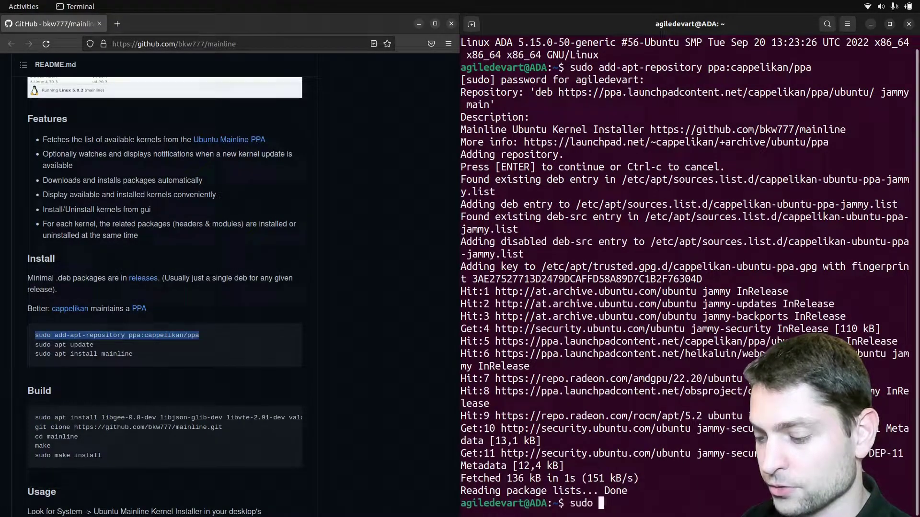
pyautogui.write('apt update')
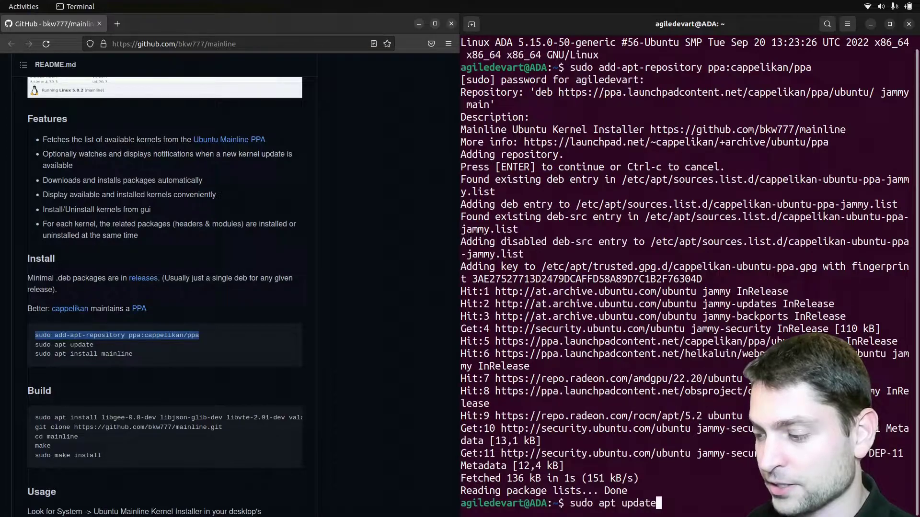
pyautogui.press('Return')
pyautogui.write('sudo apt insta')
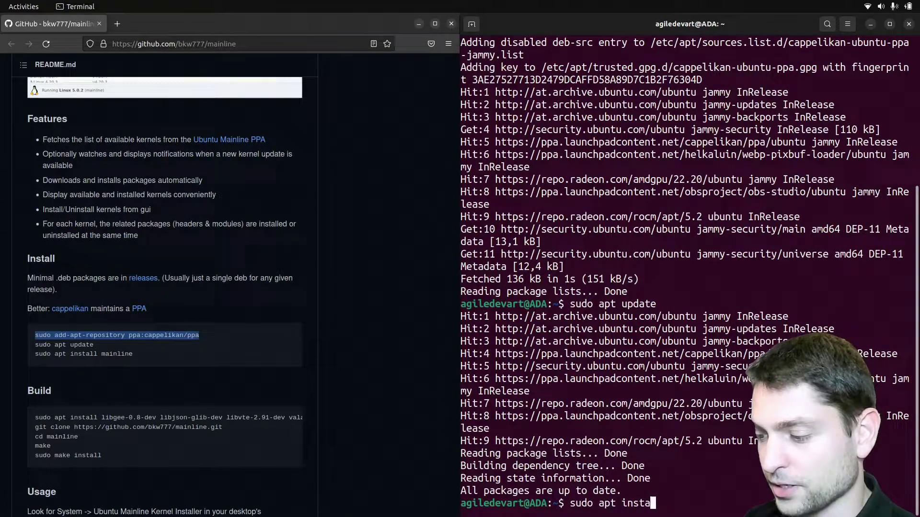
pyautogui.write('ll mainline')
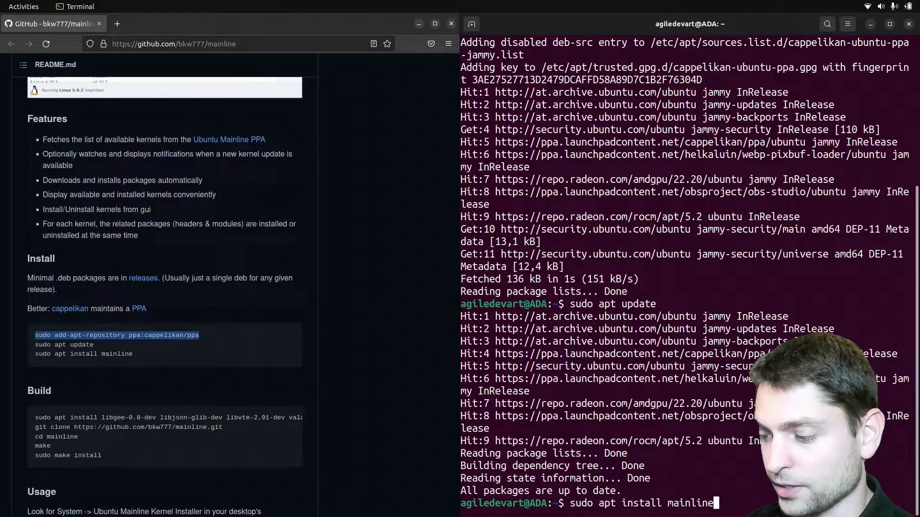
pyautogui.press('Return')
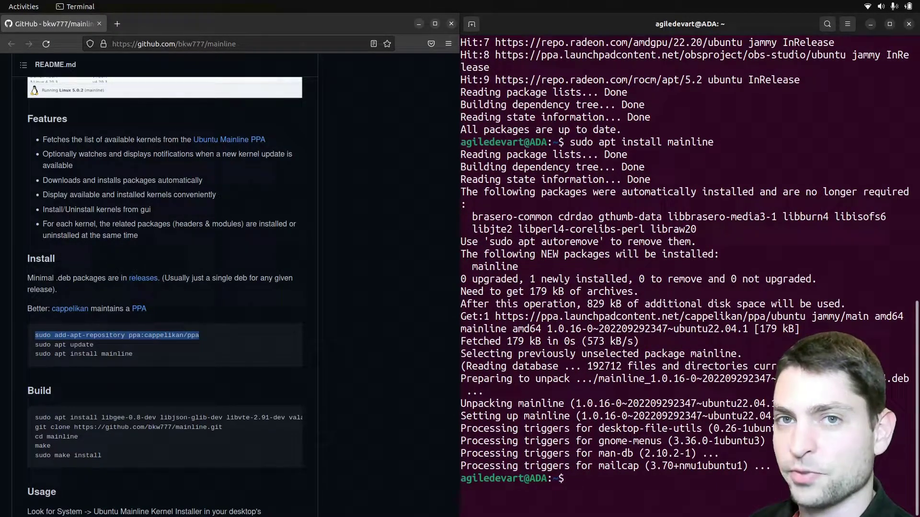
pyautogui.write('sudo ')
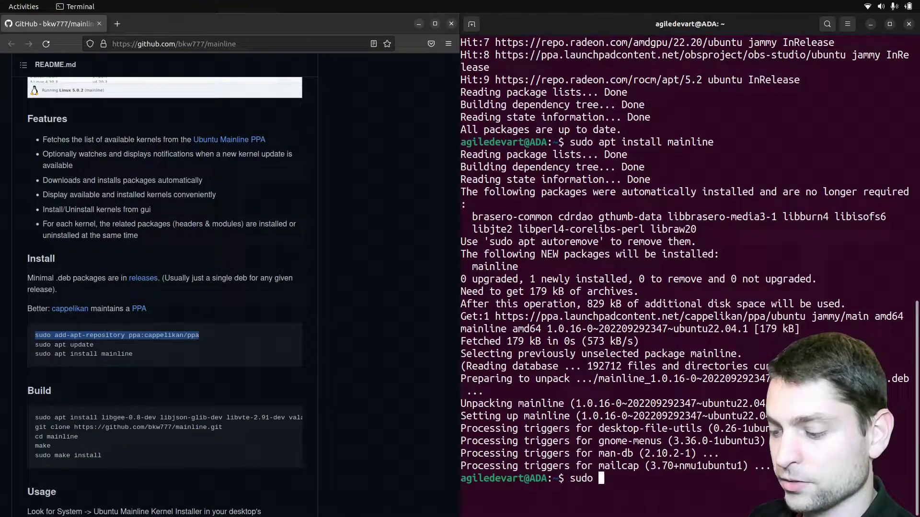
pyautogui.write('apt upgrade')
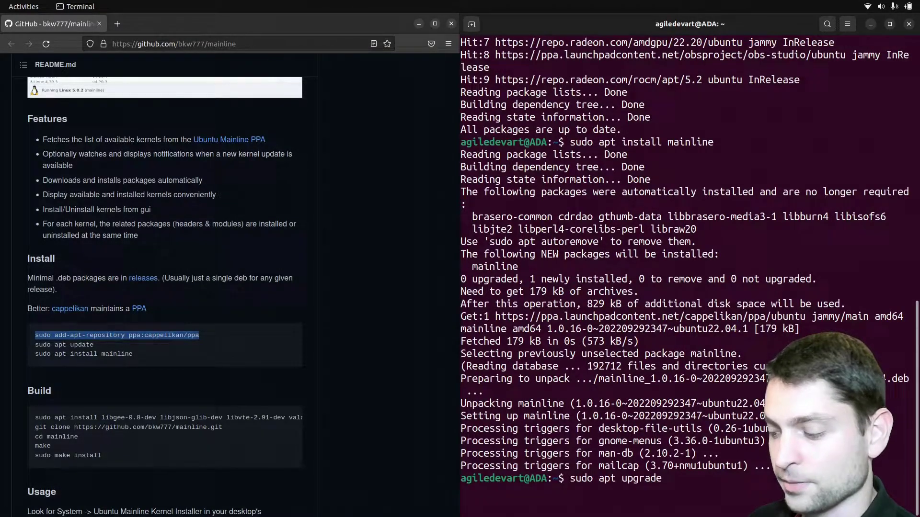
pyautogui.press('Return')
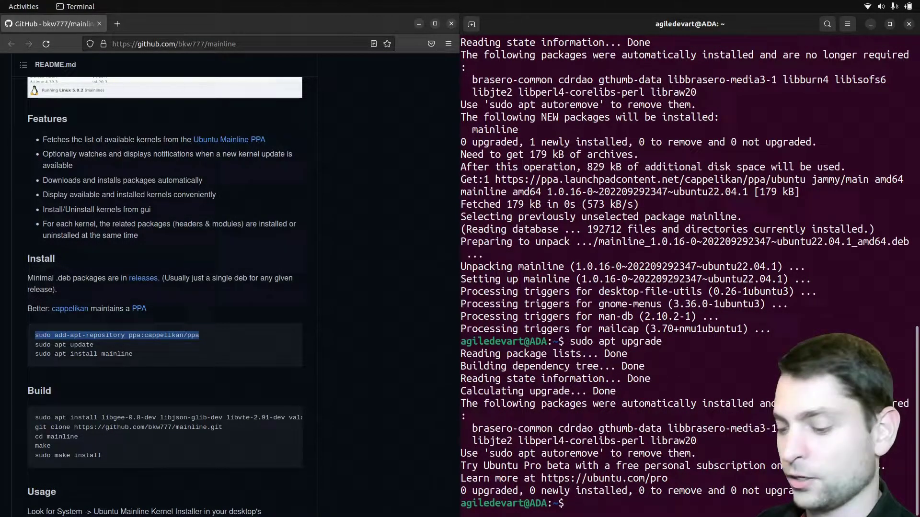
pyautogui.write('clear')
pyautogui.press('Return')
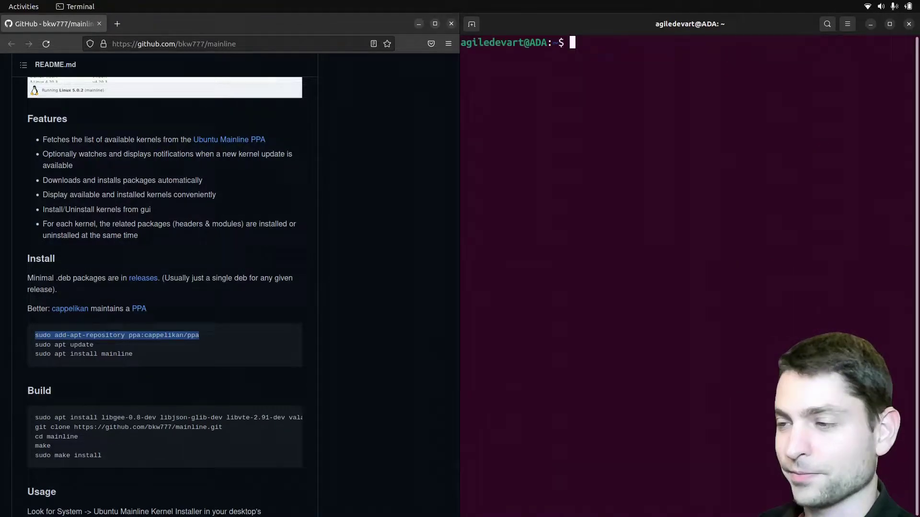
# Launch the Mainline Kernel Installer and inspect the three installed 5.15 kernels.
pyautogui.press('super')
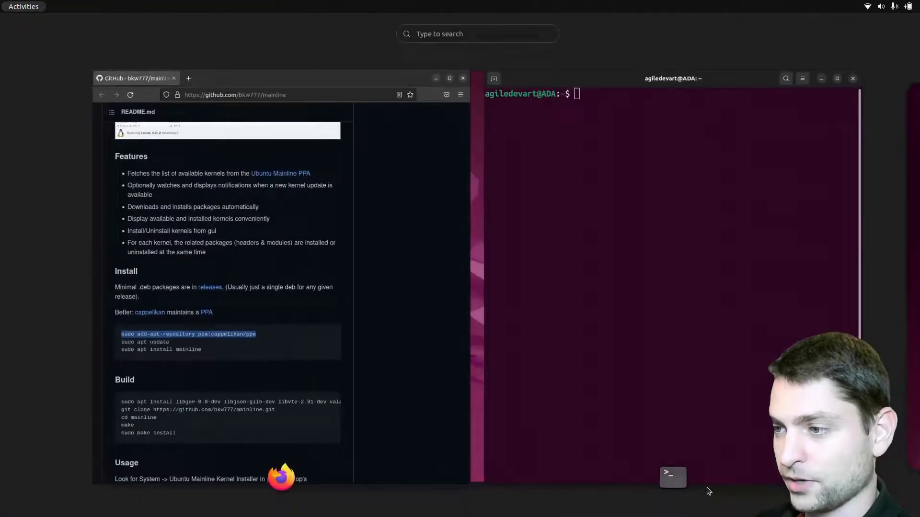
pyautogui.write('main')
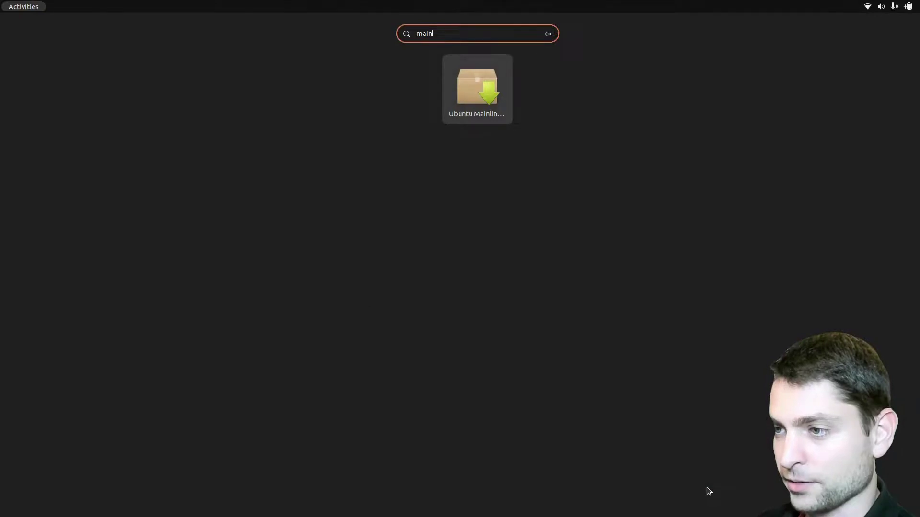
pyautogui.press('Return')
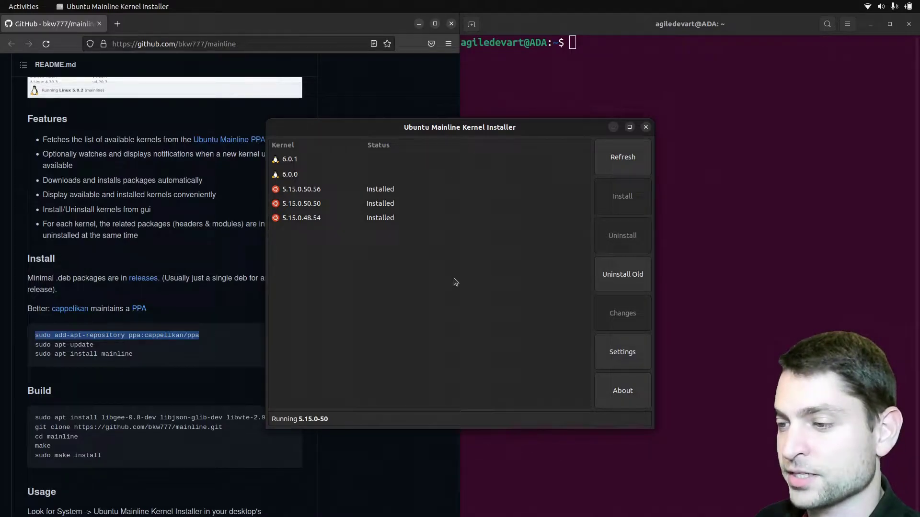
pyautogui.click(360, 189)
pyautogui.click(355, 205)
pyautogui.click(356, 220)
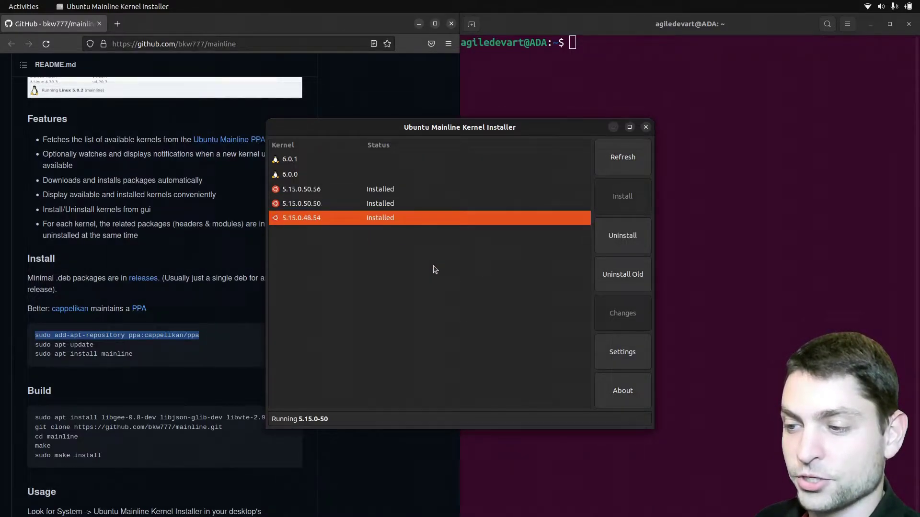
# Compare the available kernels 6.0.1 and 6.0.0, settling on 6.0.0.
pyautogui.click(299, 160)
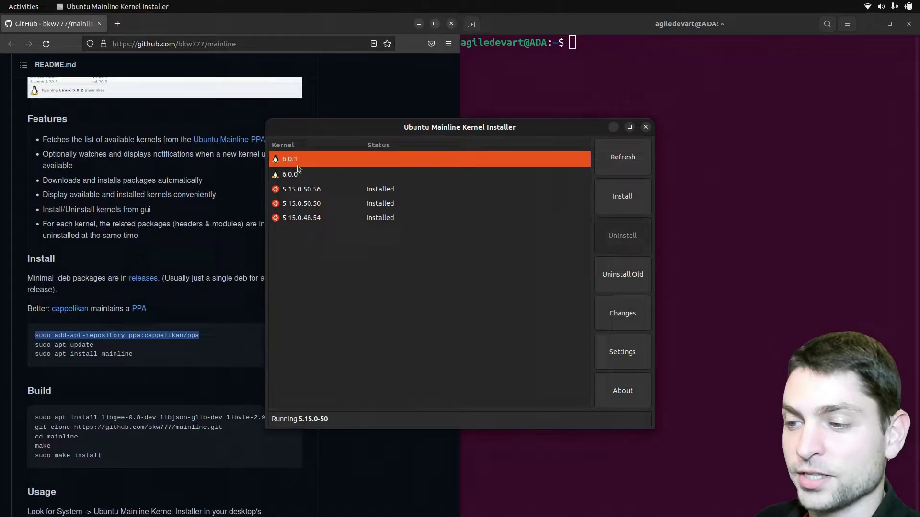
pyautogui.click(297, 175)
pyautogui.click(300, 159)
pyautogui.click(297, 174)
pyautogui.click(301, 159)
pyautogui.click(297, 173)
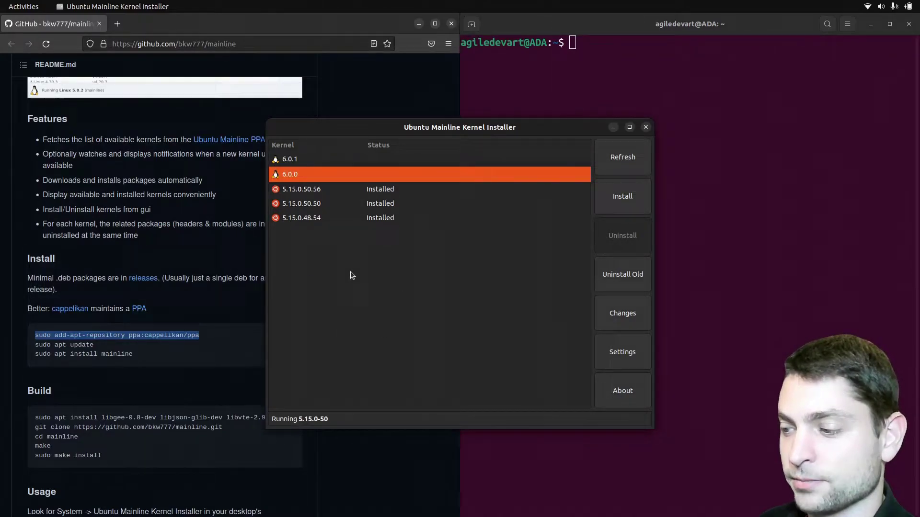
# In Settings, raise 'Show N previous major versions' to 5 and apply.
pyautogui.click(620, 355)
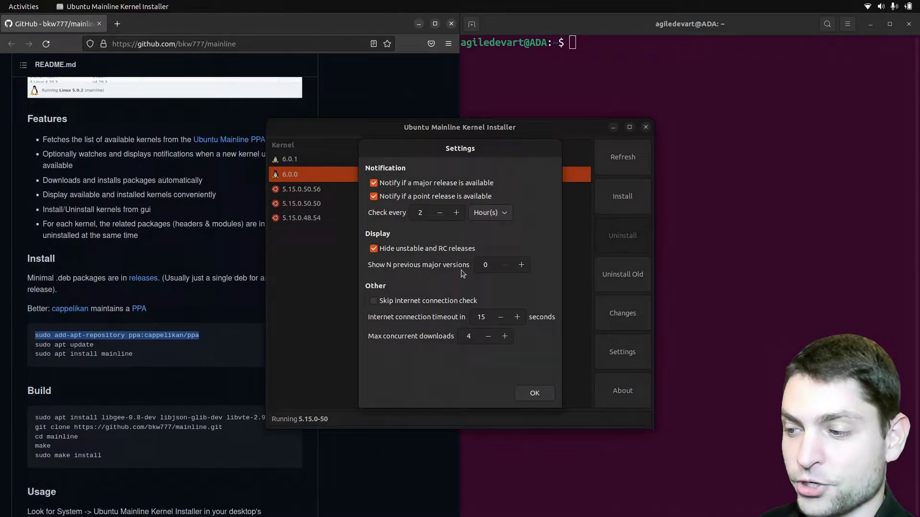
pyautogui.click(521, 265)
pyautogui.click(521, 265)
pyautogui.click(522, 265)
pyautogui.click(521, 265)
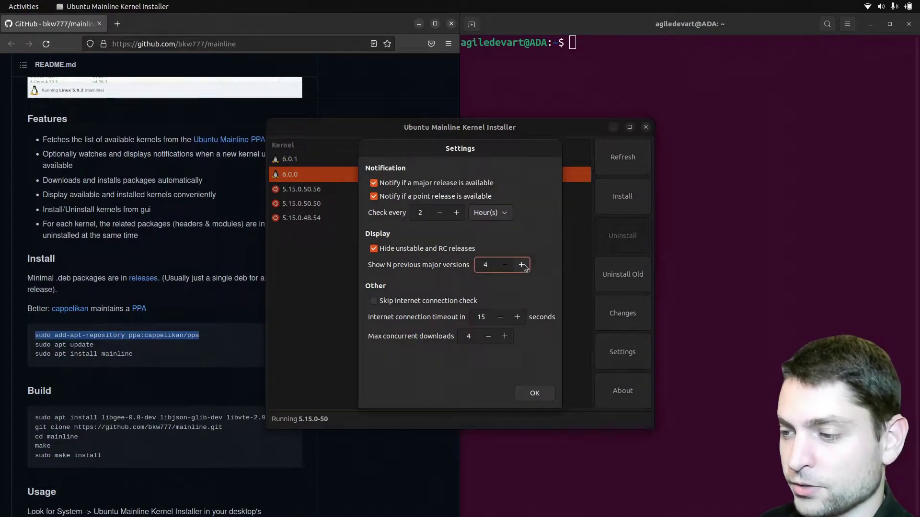
pyautogui.click(522, 265)
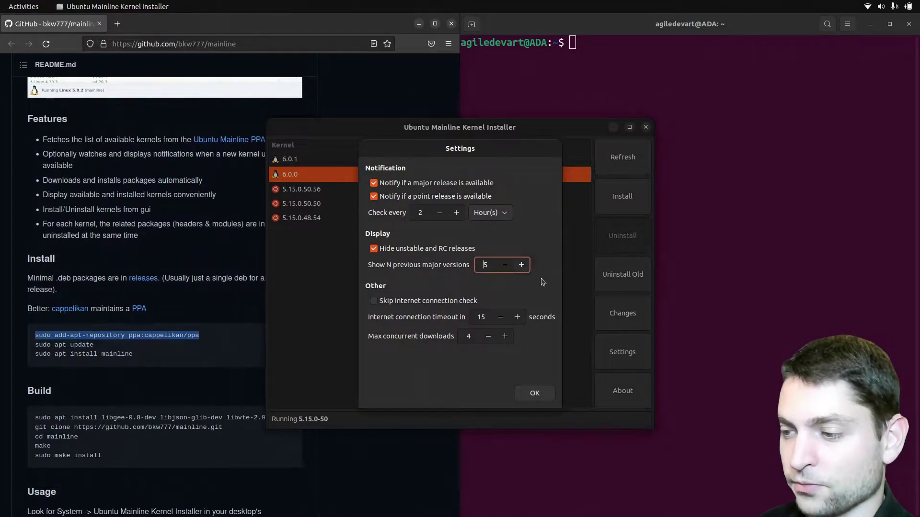
pyautogui.click(540, 393)
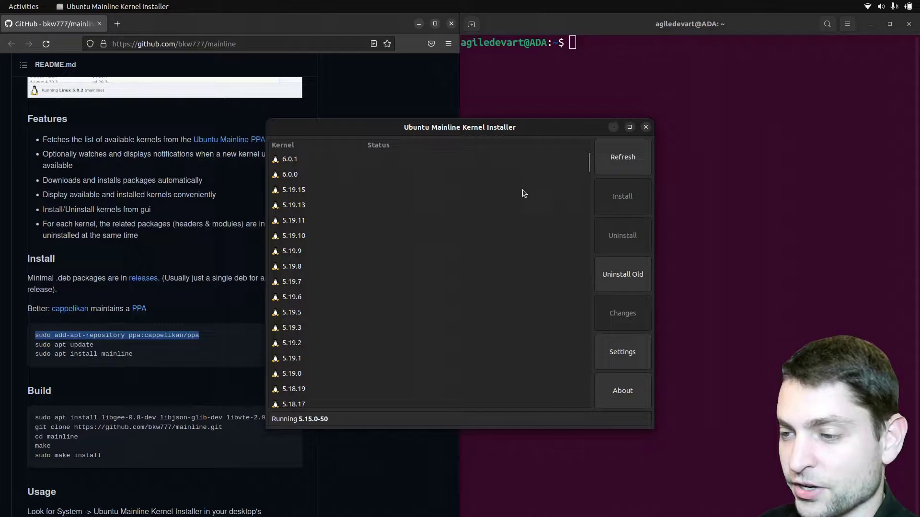
# Scroll down the refreshed kernel list and select kernel 5.14.21.
pyautogui.scroll(-3, 589, 162)
pyautogui.moveTo(589, 159); pyautogui.dragTo(589, 188)
pyautogui.click(293, 202)
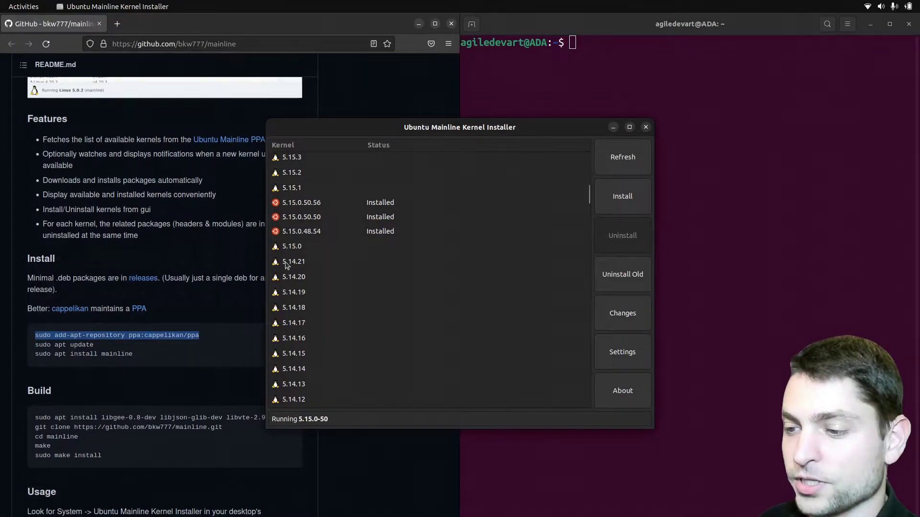
pyautogui.click(299, 264)
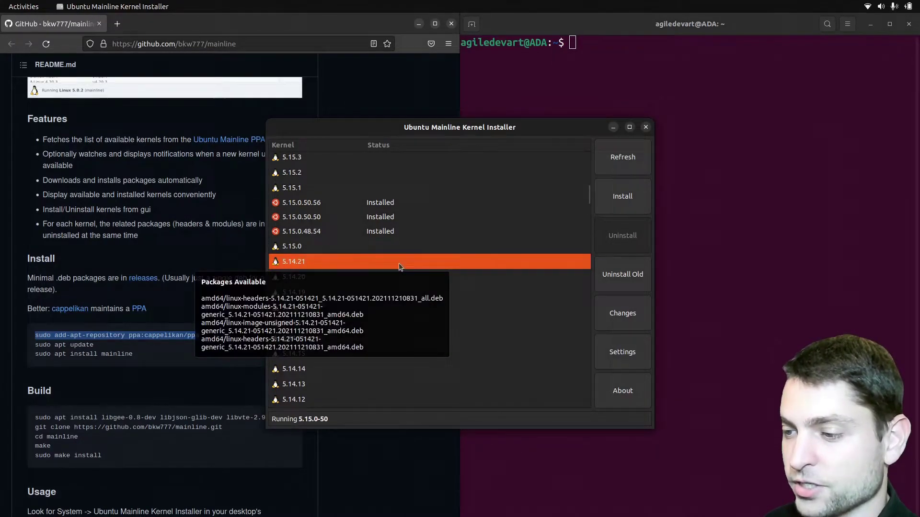
# Install kernel 5.14.21 and highlight the 'Installation completed with errors' message in the log.
pyautogui.click(623, 197)
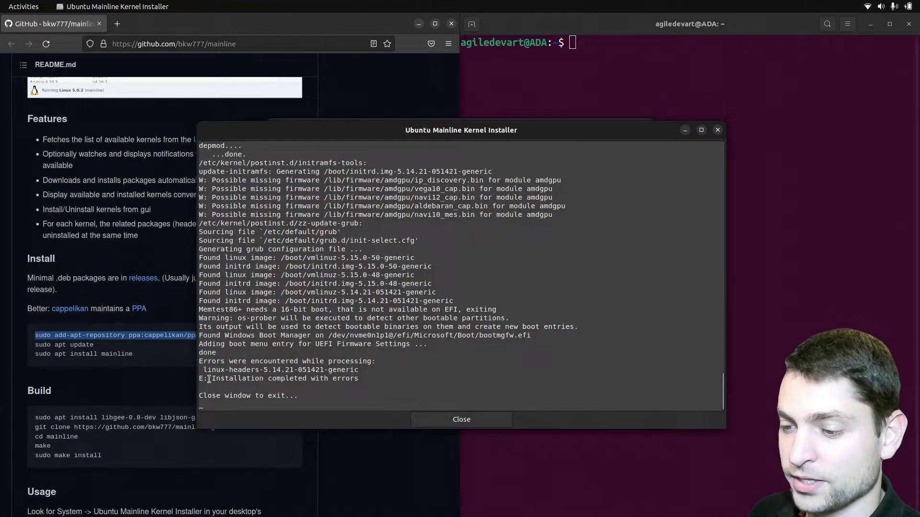
pyautogui.moveTo(207, 379); pyautogui.dragTo(365, 379)
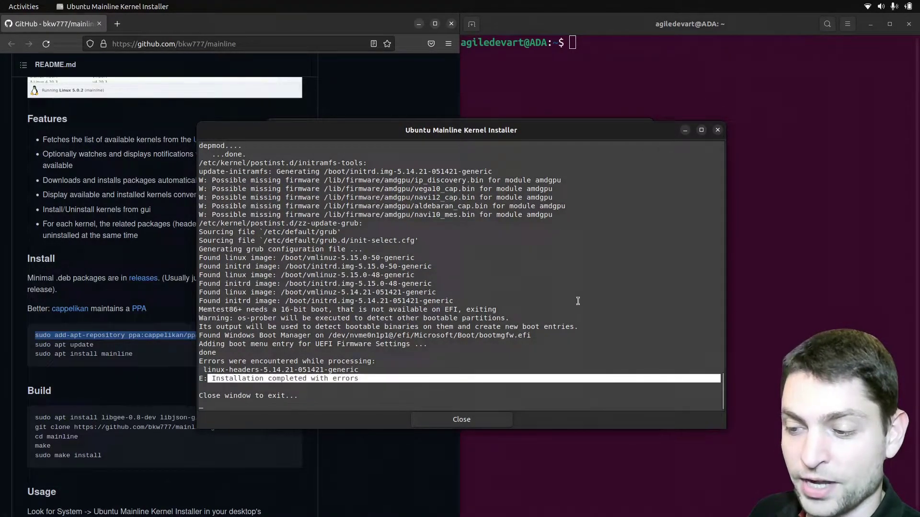
pyautogui.moveTo(200, 344); pyautogui.dragTo(476, 346)
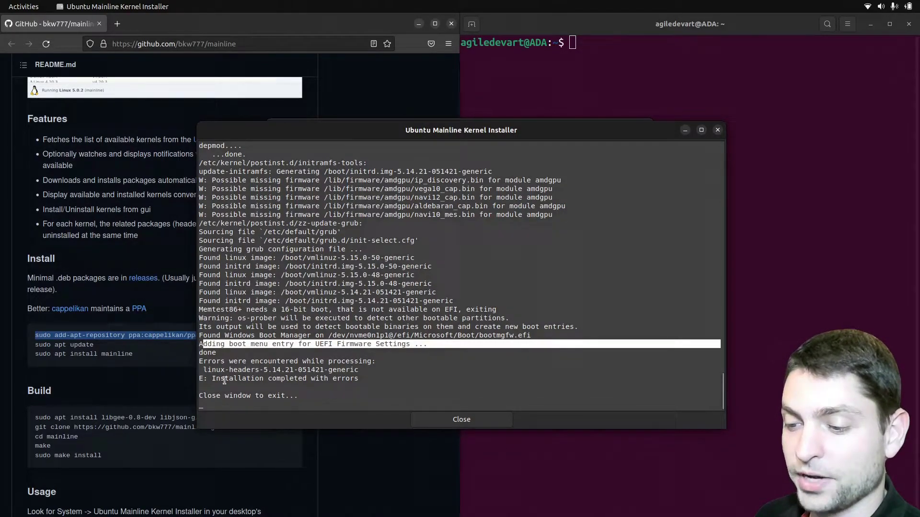
pyautogui.scroll(9, 383, 377)
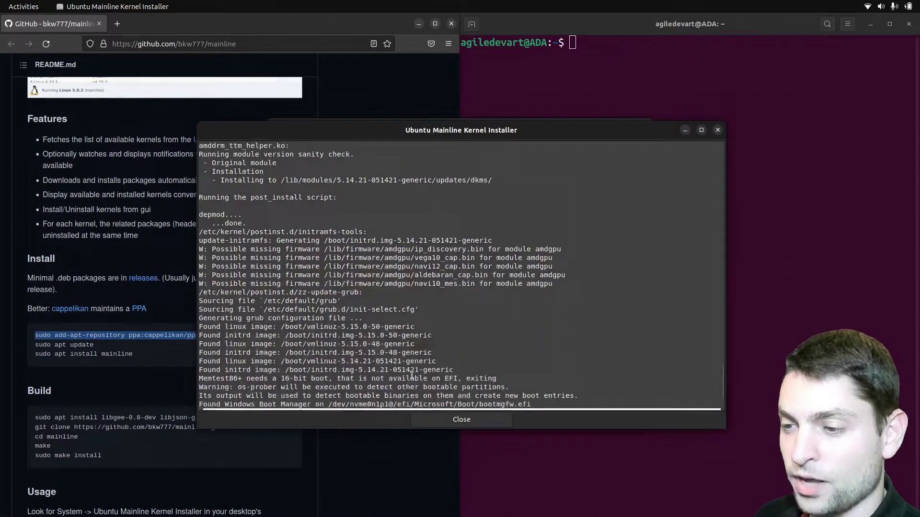
# Scroll up the install log and highlight the dpkg error 'libssl1.1:amd64 is not installed'.
pyautogui.scroll(15, 412, 375)
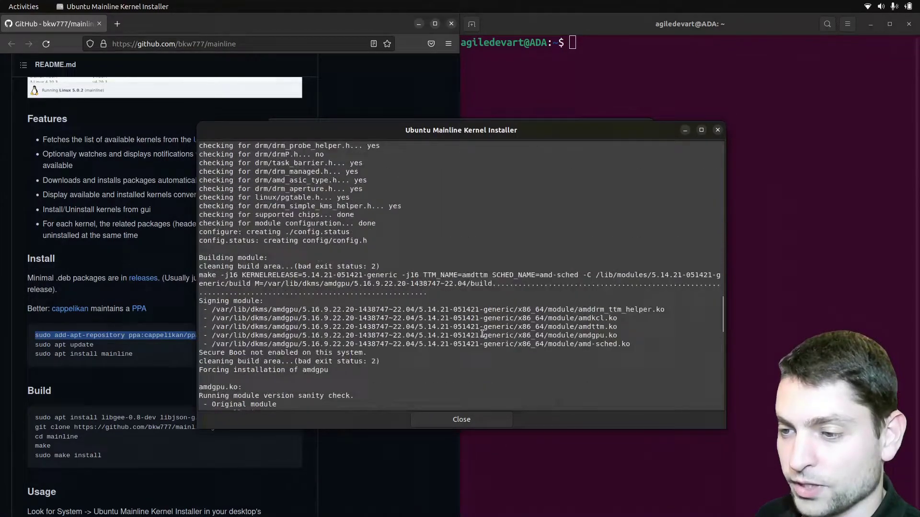
pyautogui.scroll(10, 445, 330)
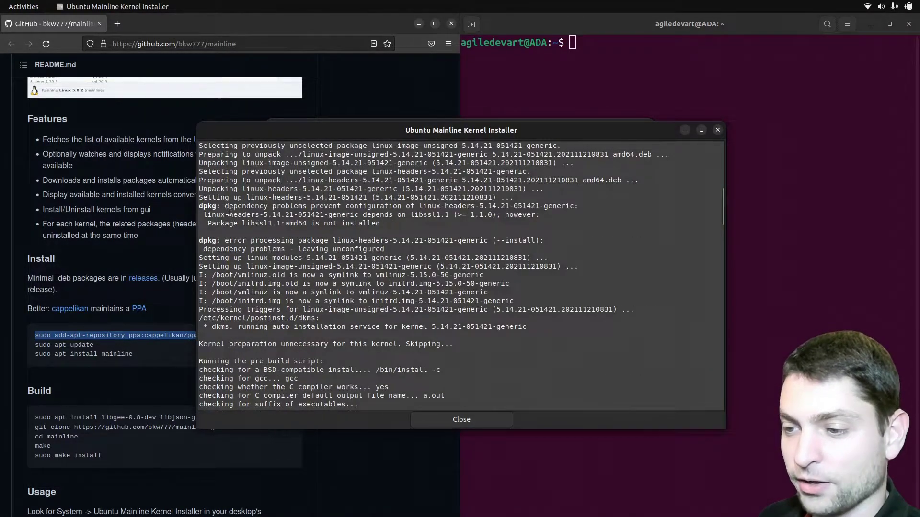
pyautogui.moveTo(201, 204); pyautogui.dragTo(391, 206)
pyautogui.moveTo(241, 223); pyautogui.dragTo(477, 233)
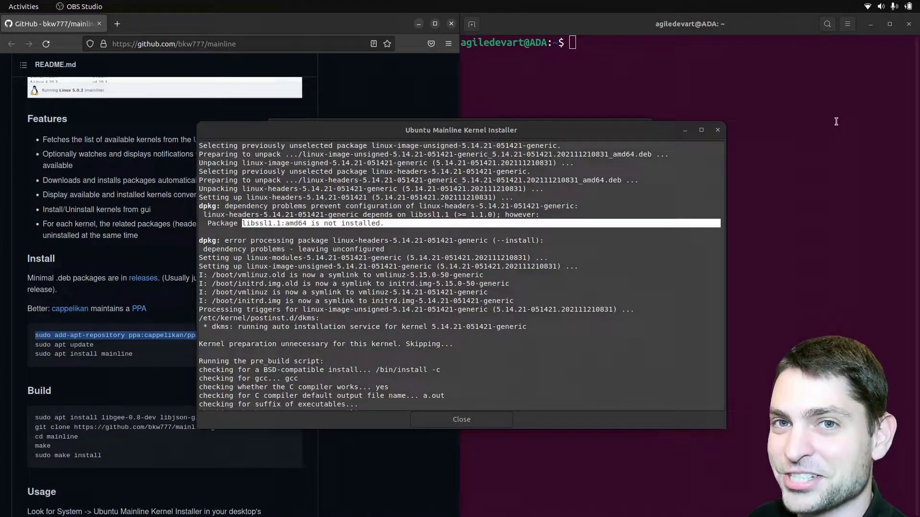
# Copy the libssl1.1 name from the log and browse archive.ubuntu.com through ubuntu/pool/main/o.
pyautogui.doubleClick(429, 214)
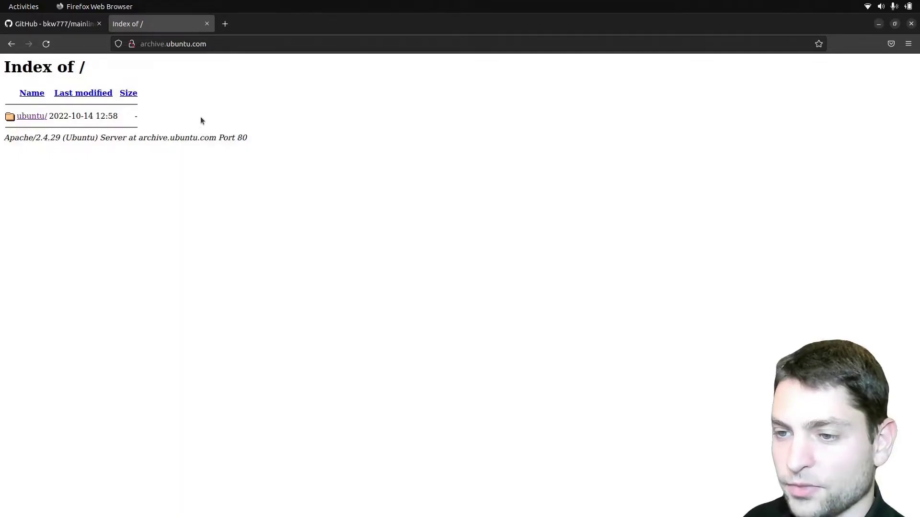
pyautogui.click(40, 118)
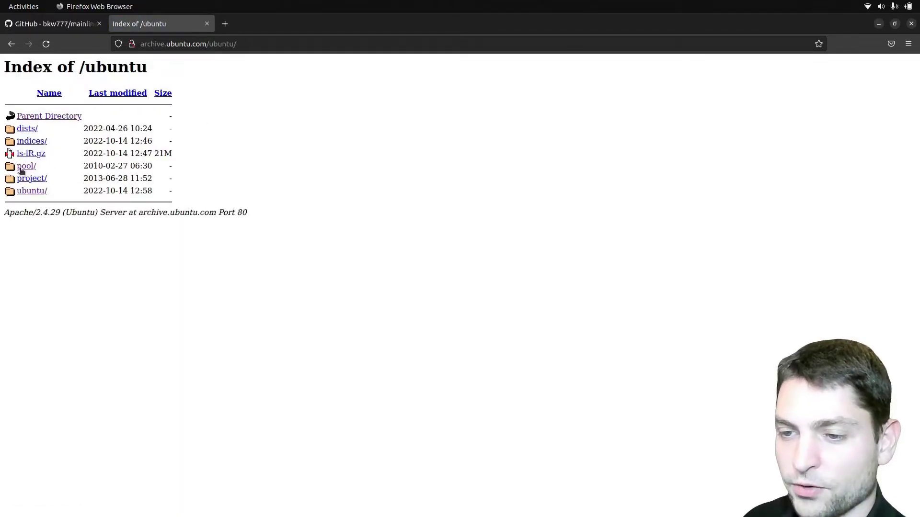
pyautogui.click(20, 169)
pyautogui.click(28, 130)
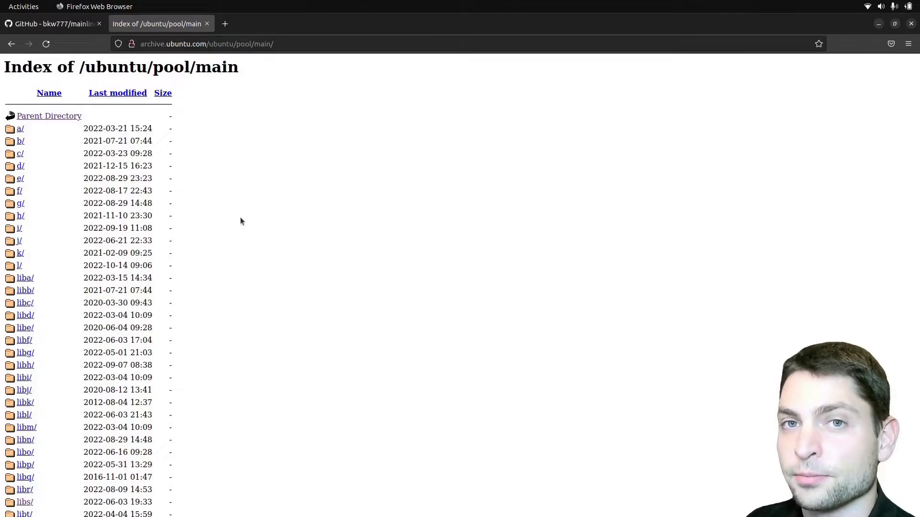
pyautogui.scroll(-3, 71, 144)
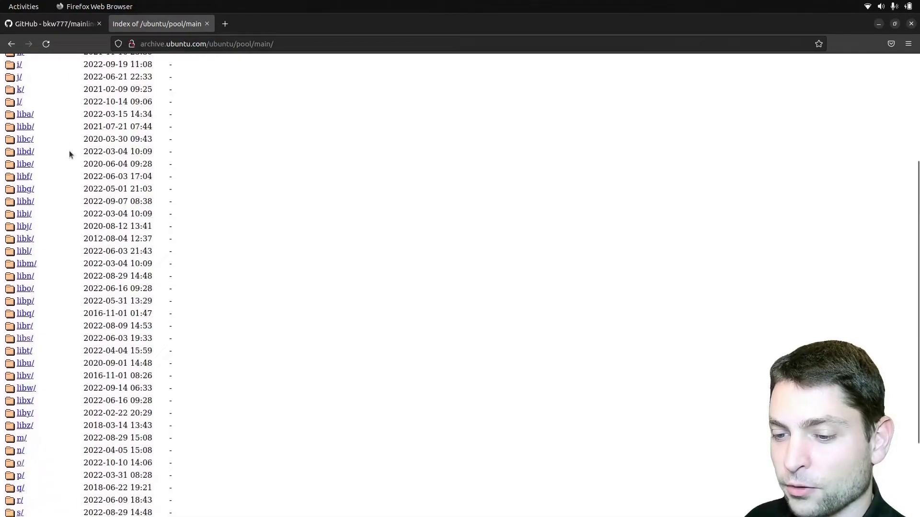
pyautogui.scroll(-2, 70, 154)
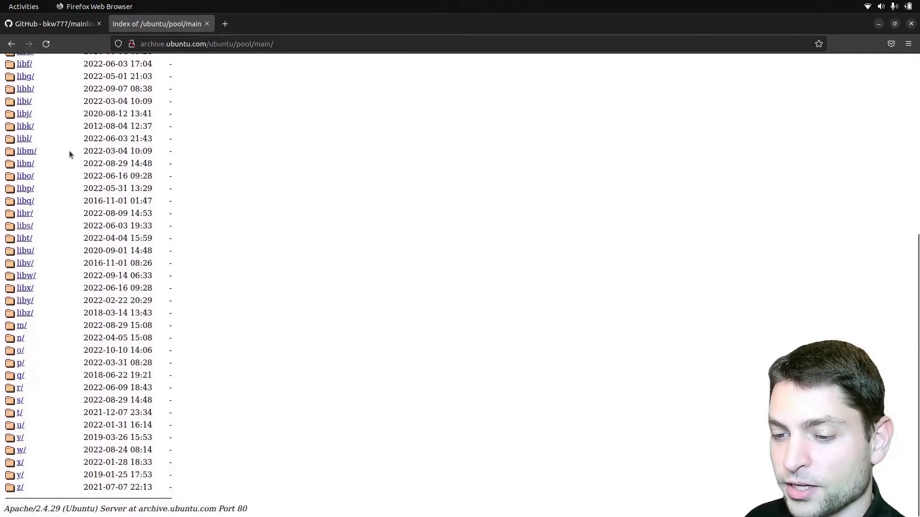
pyautogui.click(20, 350)
pyautogui.scroll(-20, 223, 181)
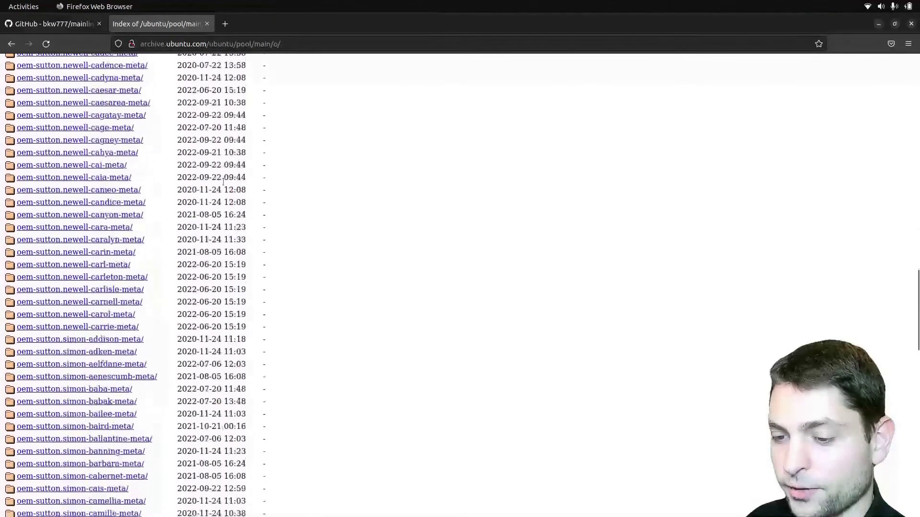
pyautogui.scroll(-10, 223, 181)
# In the openssl folder, highlight all libssl1.1 matches and download libssl1.1_1.1.0g-2ubuntu4_amd64.deb.
pyautogui.click(19, 343)
pyautogui.hotkey('ctrl', 'f')
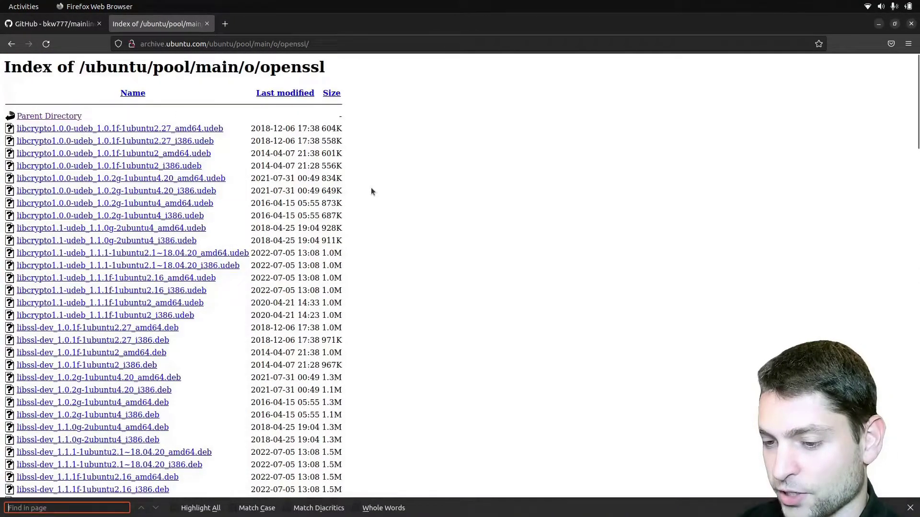
pyautogui.write('libss')
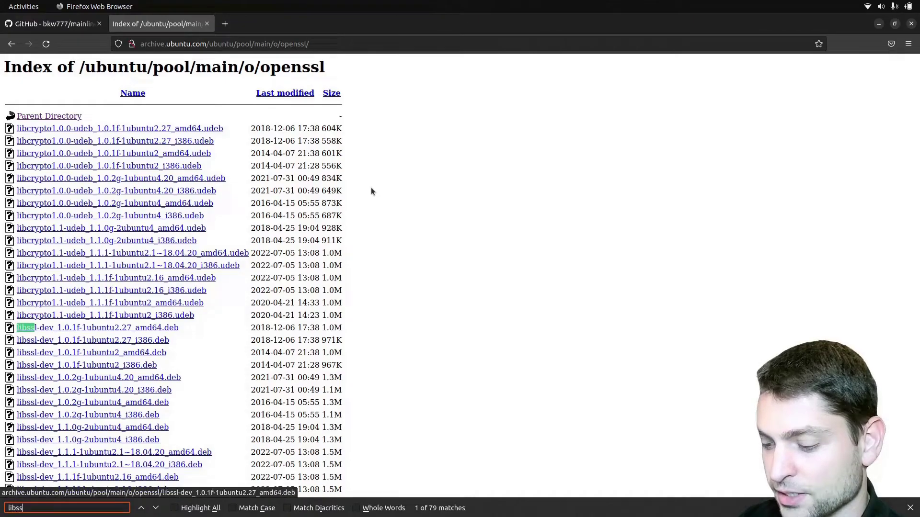
pyautogui.write('l1.1')
pyautogui.hotkey('alt', 'a')
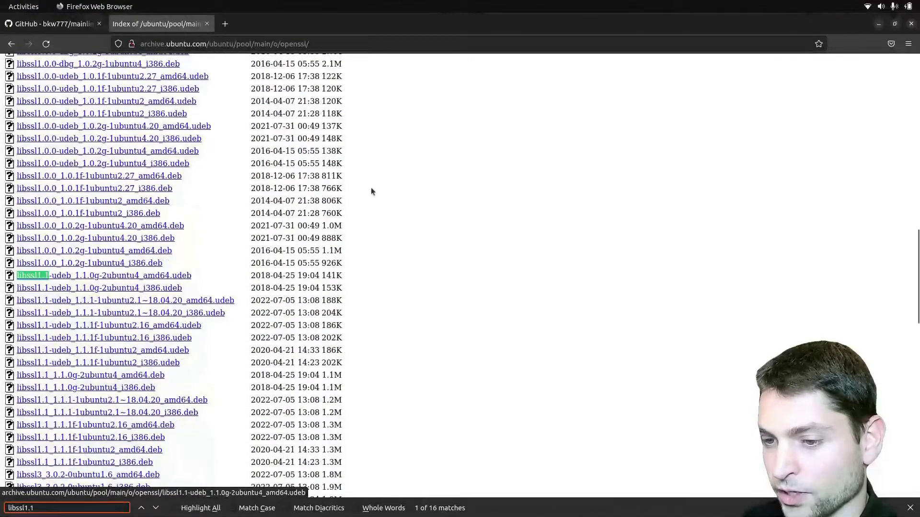
pyautogui.click(150, 380)
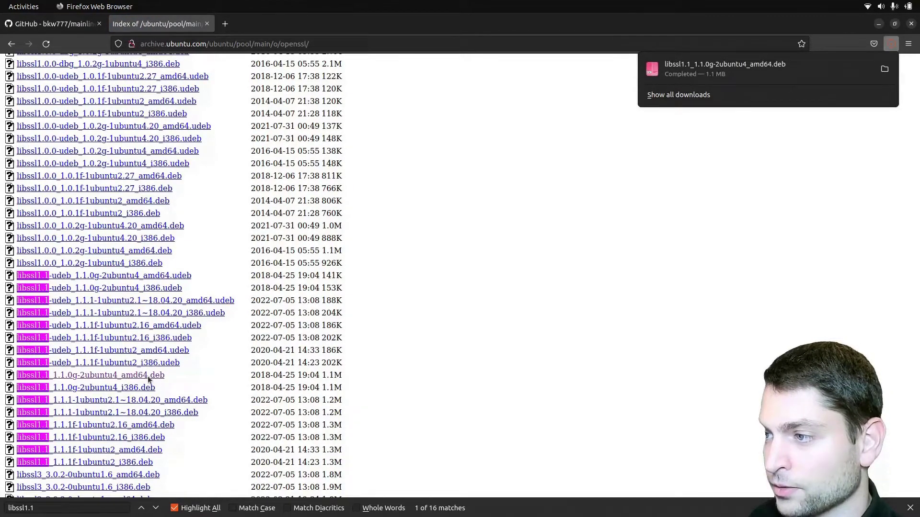
# From a terminal in Downloads, install libssl1.1_1.1.0g-2ubuntu4_amd64.deb with sudo dpkg -i, then close it.
pyautogui.click(884, 69)
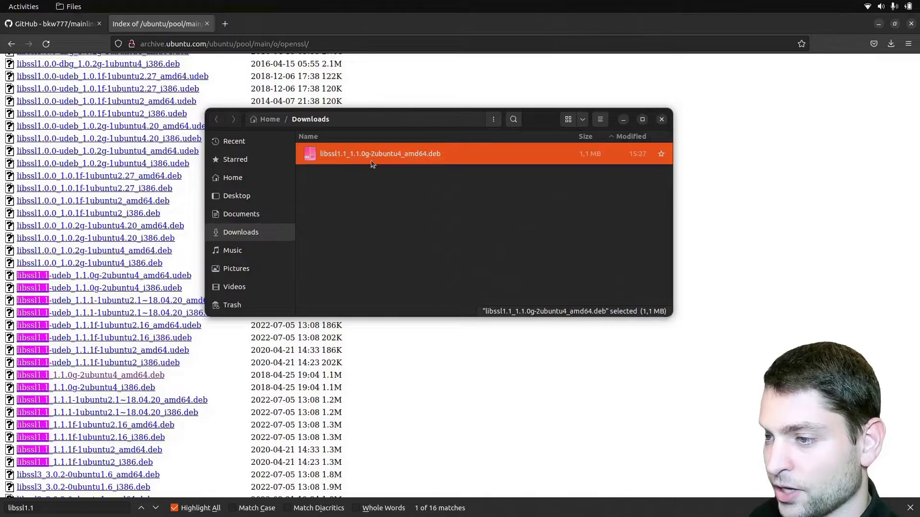
pyautogui.rightClick(389, 190)
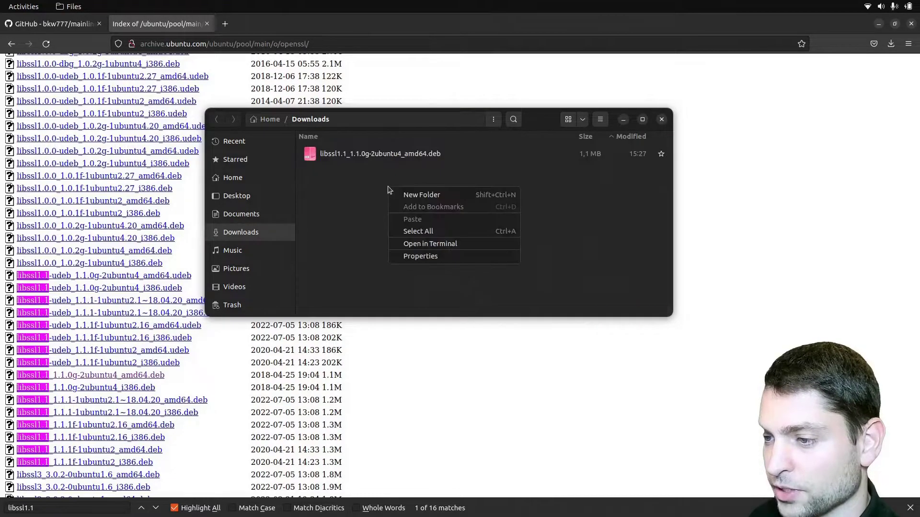
pyautogui.click(472, 246)
pyautogui.write('sudo ')
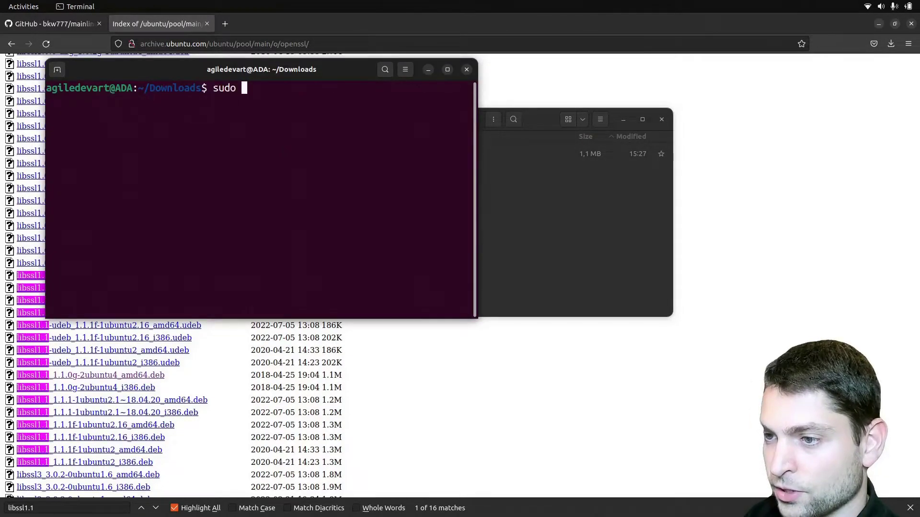
pyautogui.write('dpkg -')
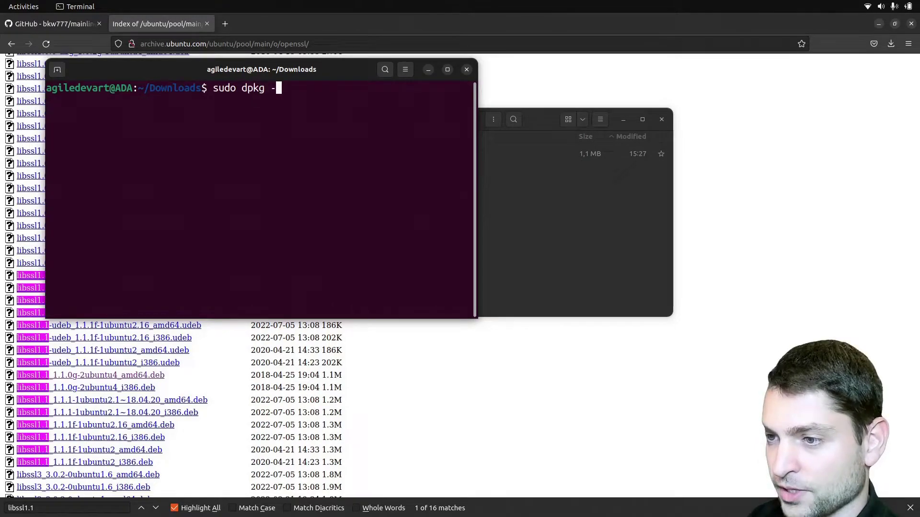
pyautogui.write('i ./l')
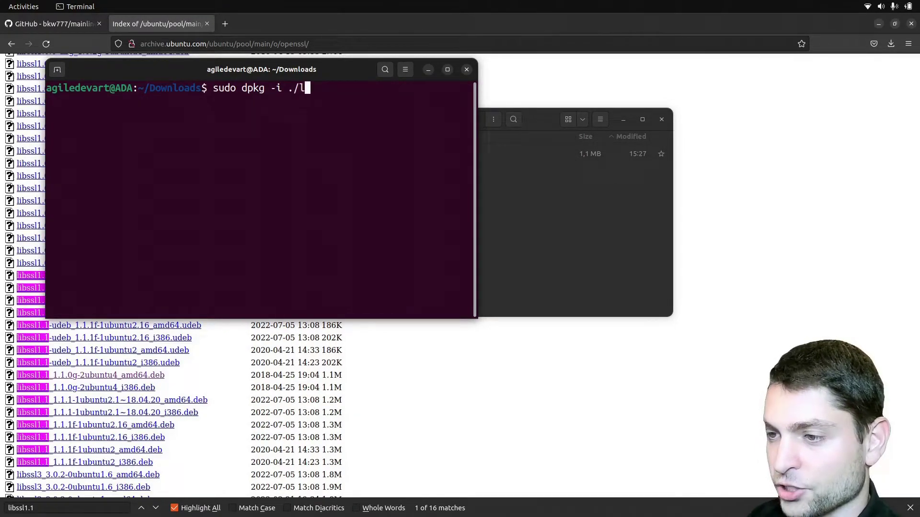
pyautogui.press('Tab')
pyautogui.press('Return')
pyautogui.press('Return')
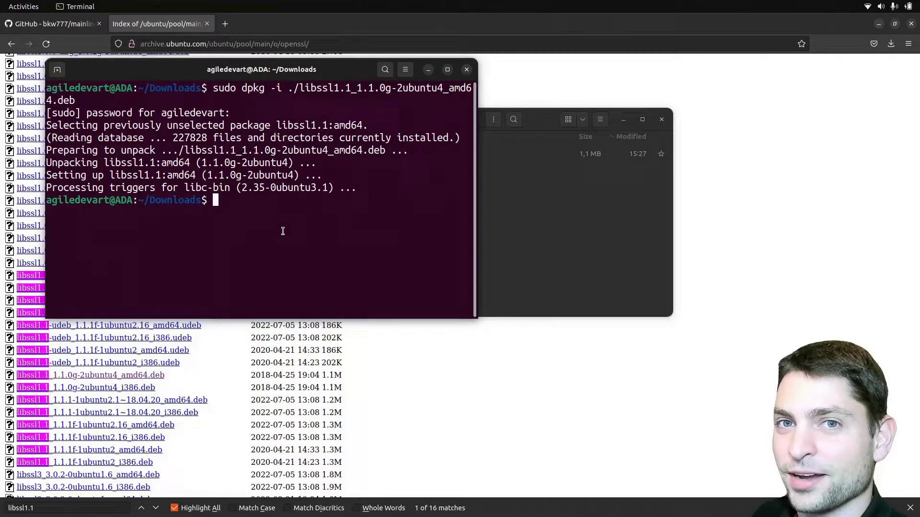
pyautogui.click(466, 70)
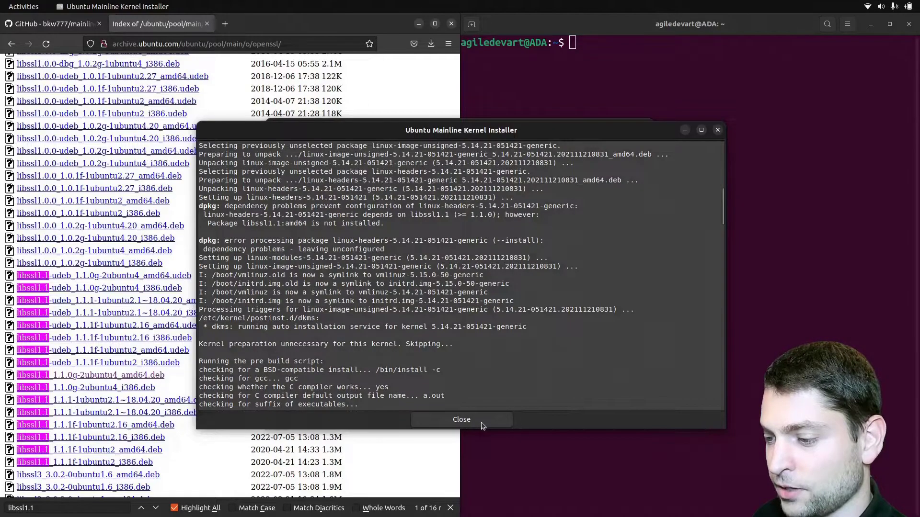
# Uninstall kernel 5.14.21, then select 5.14.21 again and start its reinstallation.
pyautogui.click(482, 424)
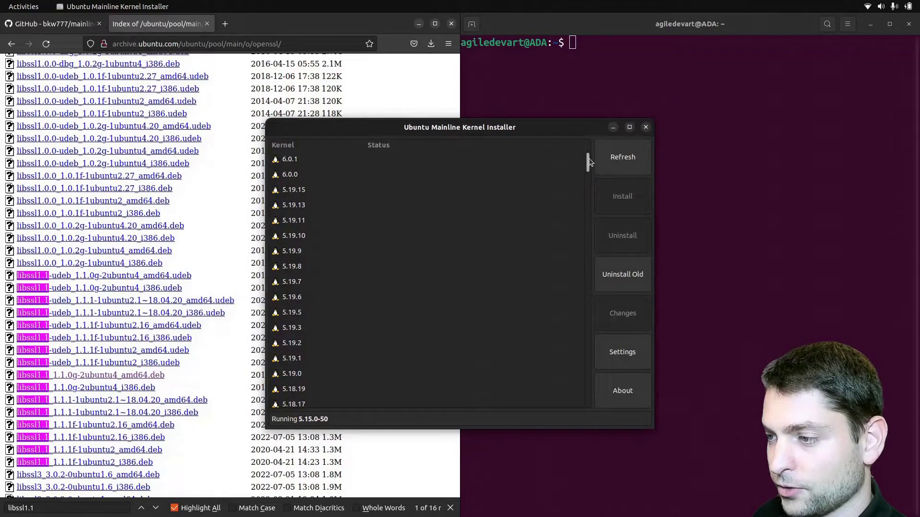
pyautogui.scroll(-5, 589, 182)
pyautogui.scroll(3, 350, 322)
pyautogui.click(350, 322)
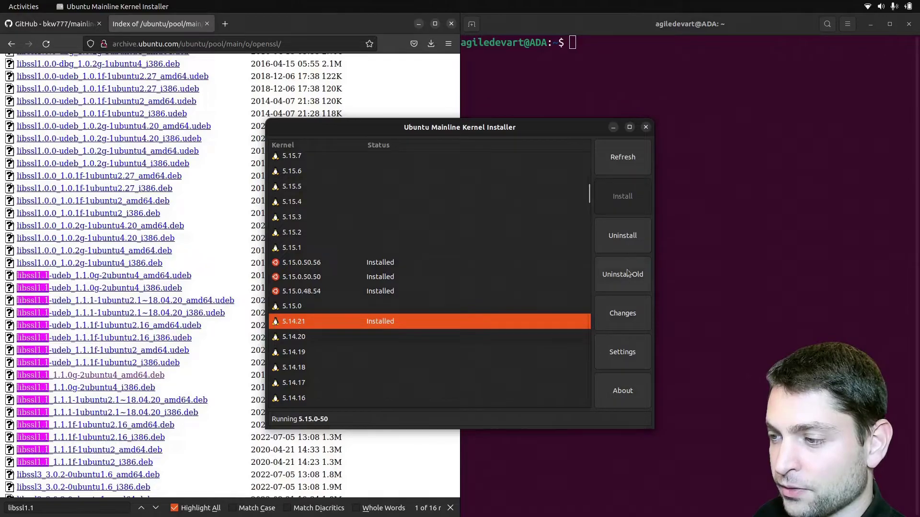
pyautogui.click(628, 234)
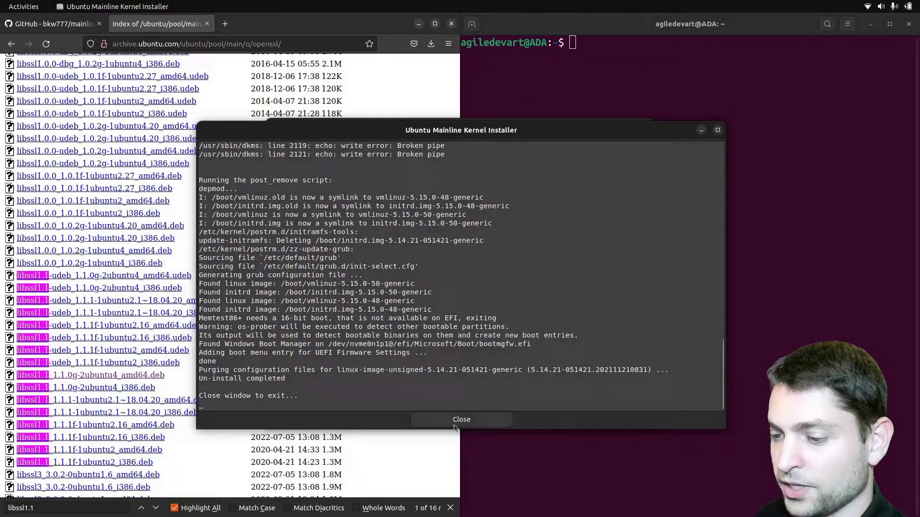
pyautogui.click(485, 419)
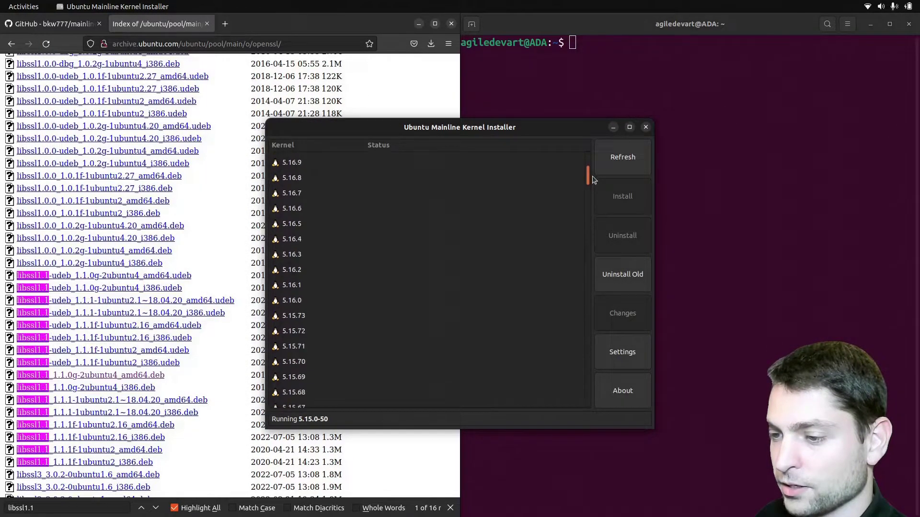
pyautogui.click(297, 263)
pyautogui.click(623, 191)
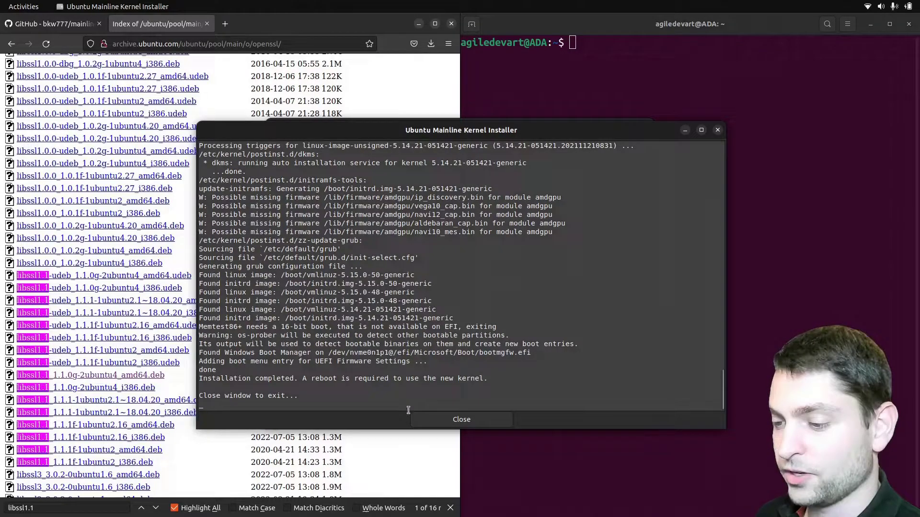
# Close the completed 5.14.21 installation log window.
pyautogui.click(475, 418)
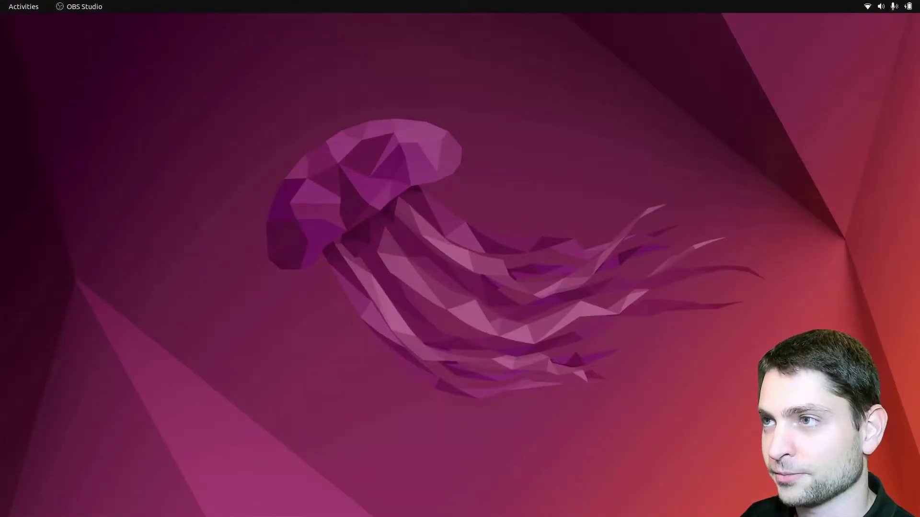
# Run uname -a in a new terminal and highlight the 5.14.21 version it reports.
pyautogui.hotkey('ctrl', 'alt', 't')
pyautogui.write('uname -a')
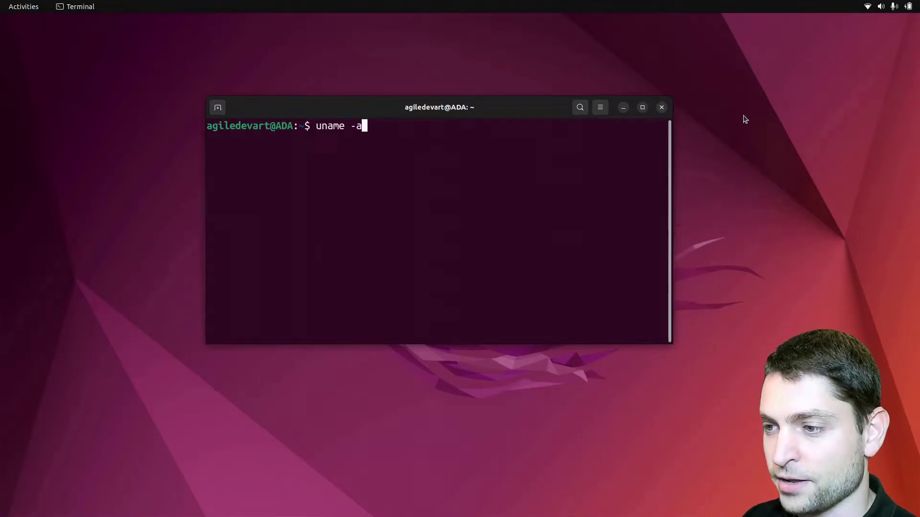
pyautogui.press('Return')
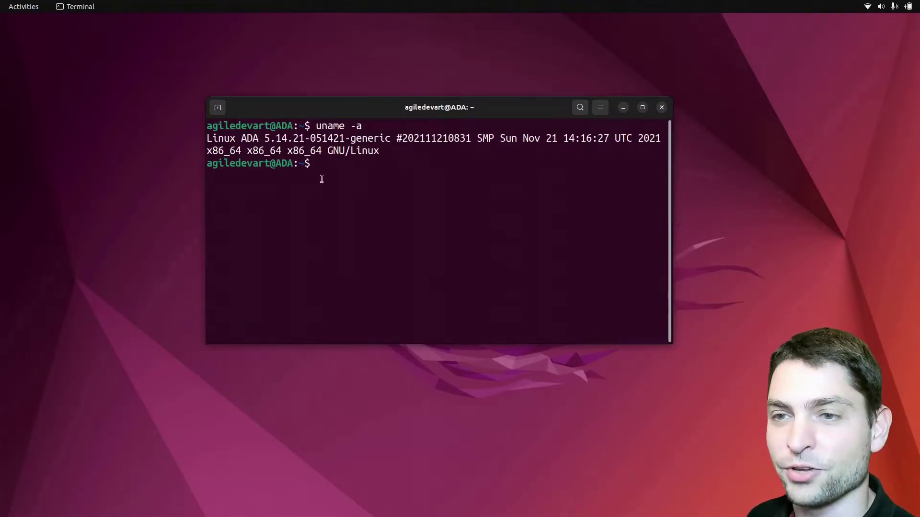
pyautogui.moveTo(264, 138); pyautogui.dragTo(305, 139)
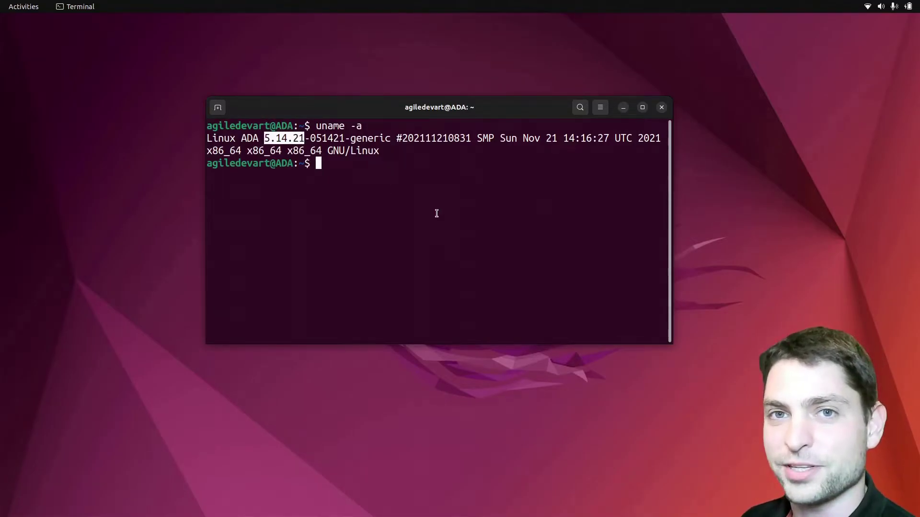
# Launch Ubuntu Mainline Kernel Installer by searching 'mainl' from the overview.
pyautogui.press('super')
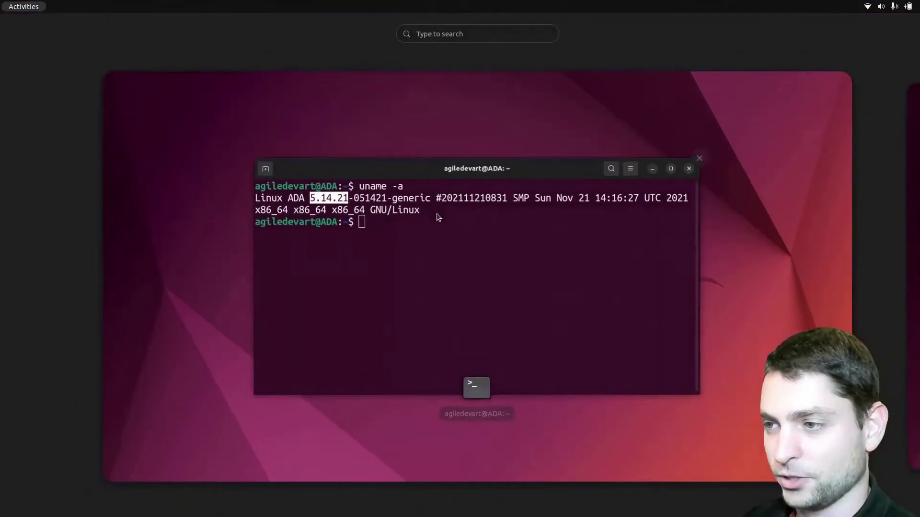
pyautogui.write('mainl')
pyautogui.press('Return')
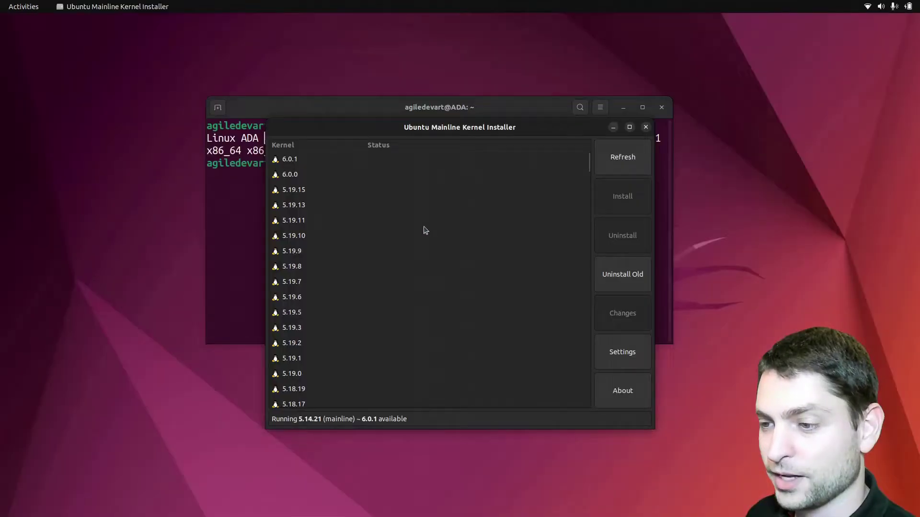
# Install kernel 6.0.1, check the Installation completed message, and close the log.
pyautogui.click(290, 161)
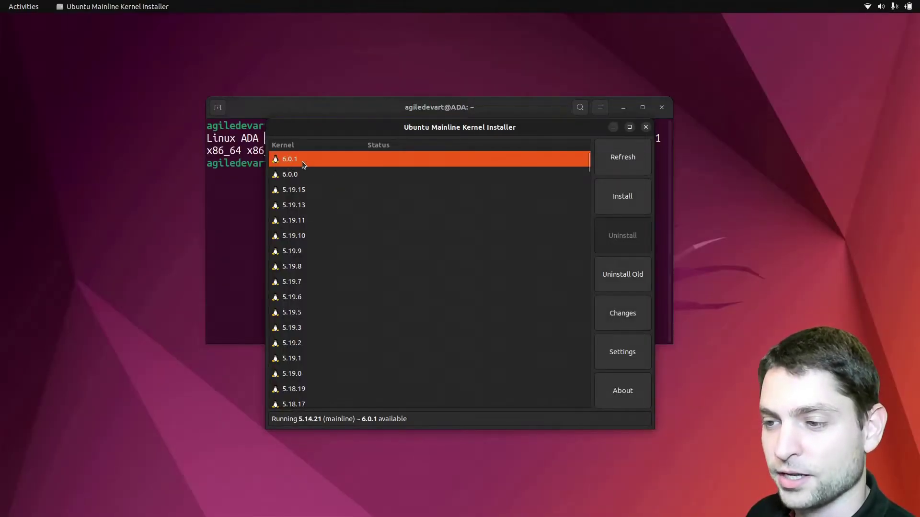
pyautogui.click(623, 198)
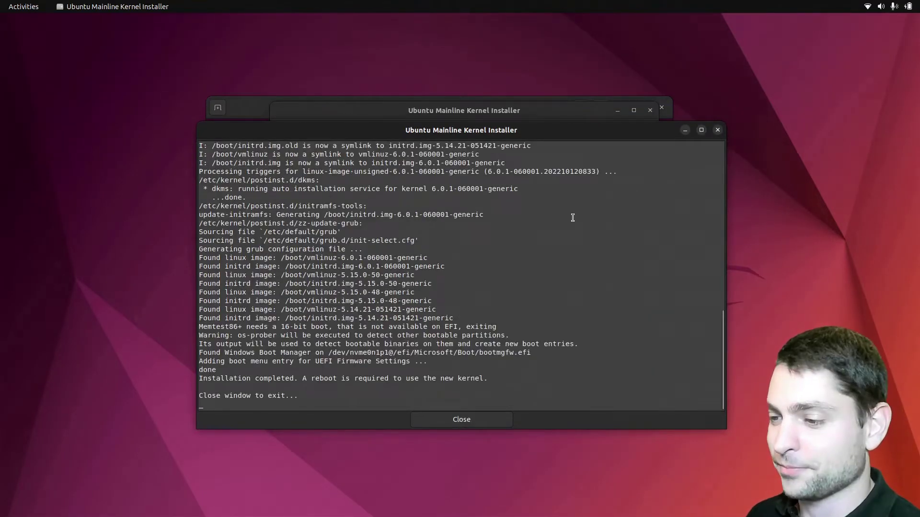
pyautogui.moveTo(201, 377); pyautogui.dragTo(293, 378)
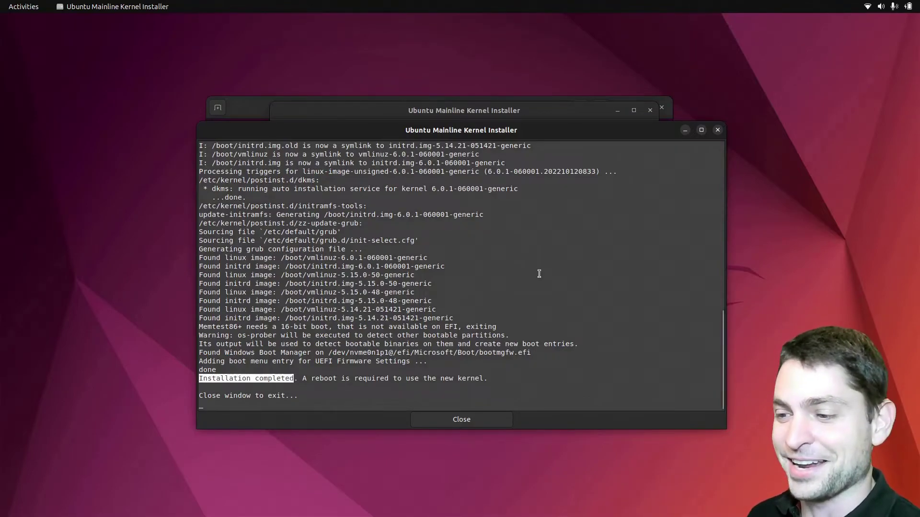
pyautogui.moveTo(724, 341); pyautogui.dragTo(723, 259)
pyautogui.scroll(-8, 673, 247)
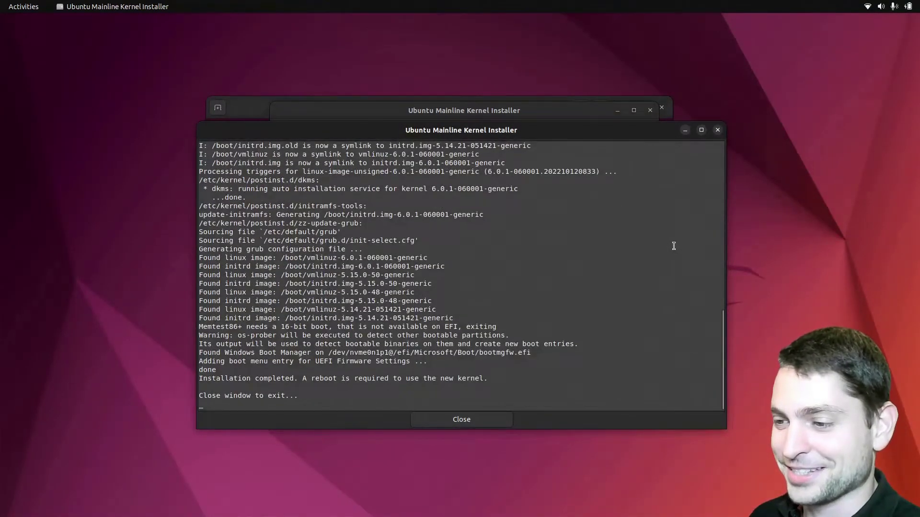
pyautogui.click(461, 419)
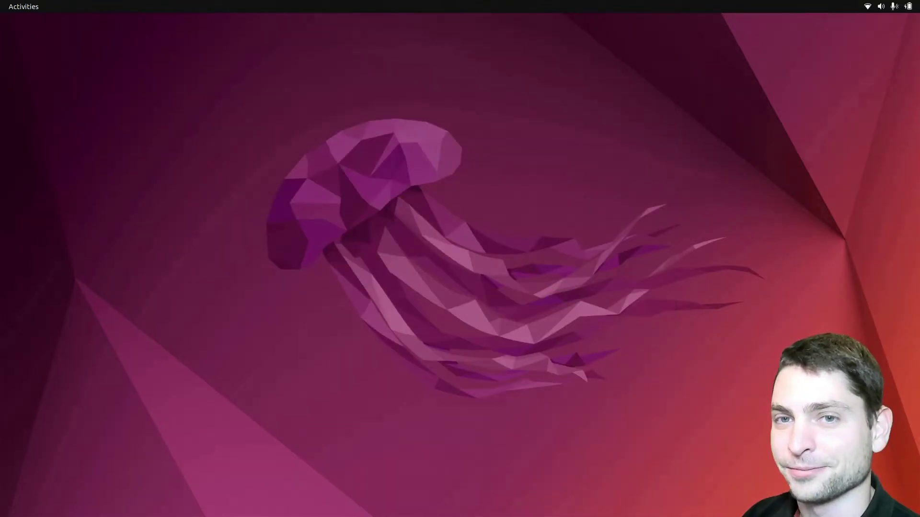
# Run uname -a in a new terminal to show kernel 6.0.1-060001-generic.
pyautogui.hotkey('ctrl', 'alt', 't')
pyautogui.write('uname -a')
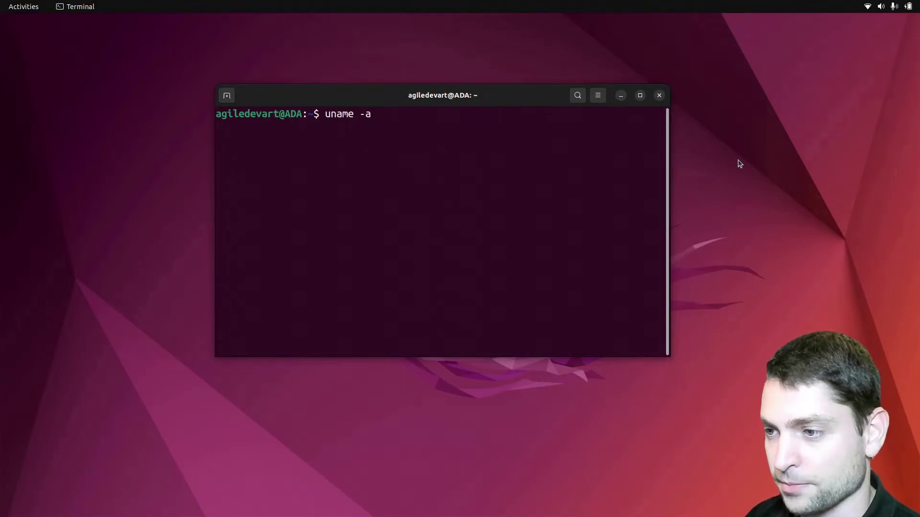
pyautogui.press('Return')
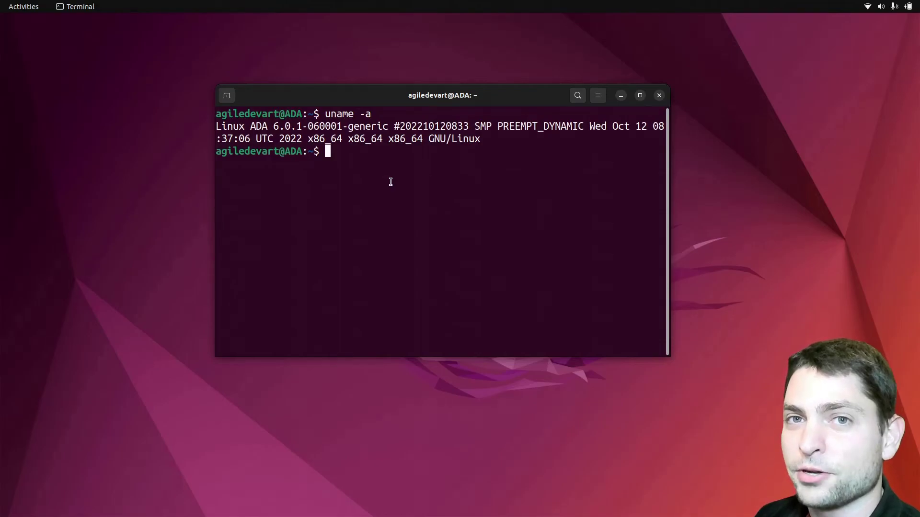
pyautogui.click(737, 241)
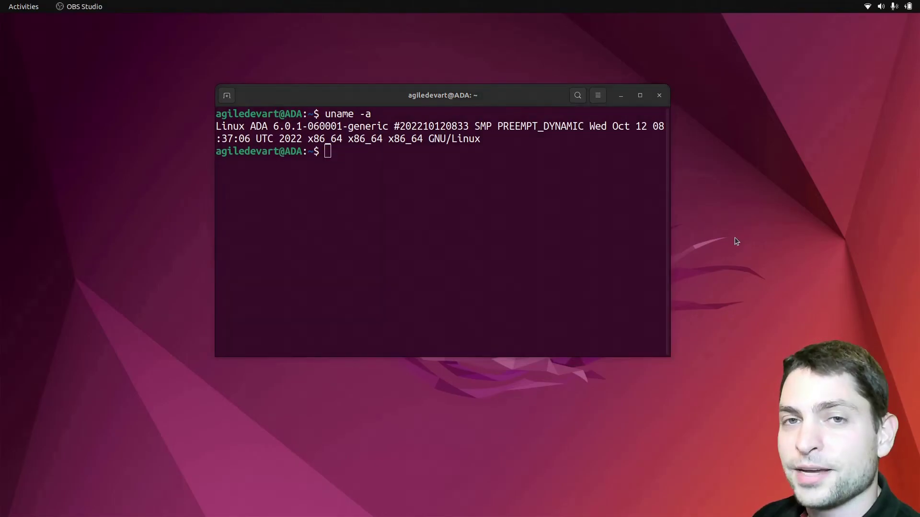